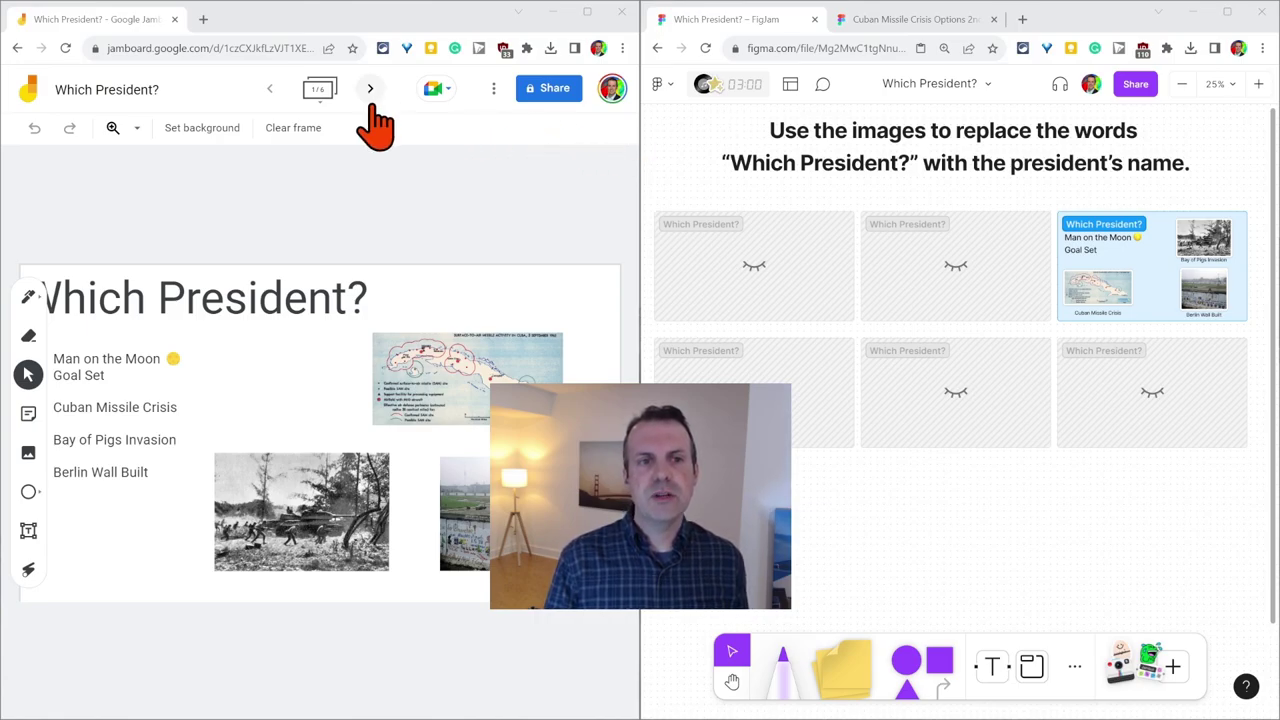
Browse the Jamboard's frames in the frame overview, then return to the first frame
left_click(316, 88)
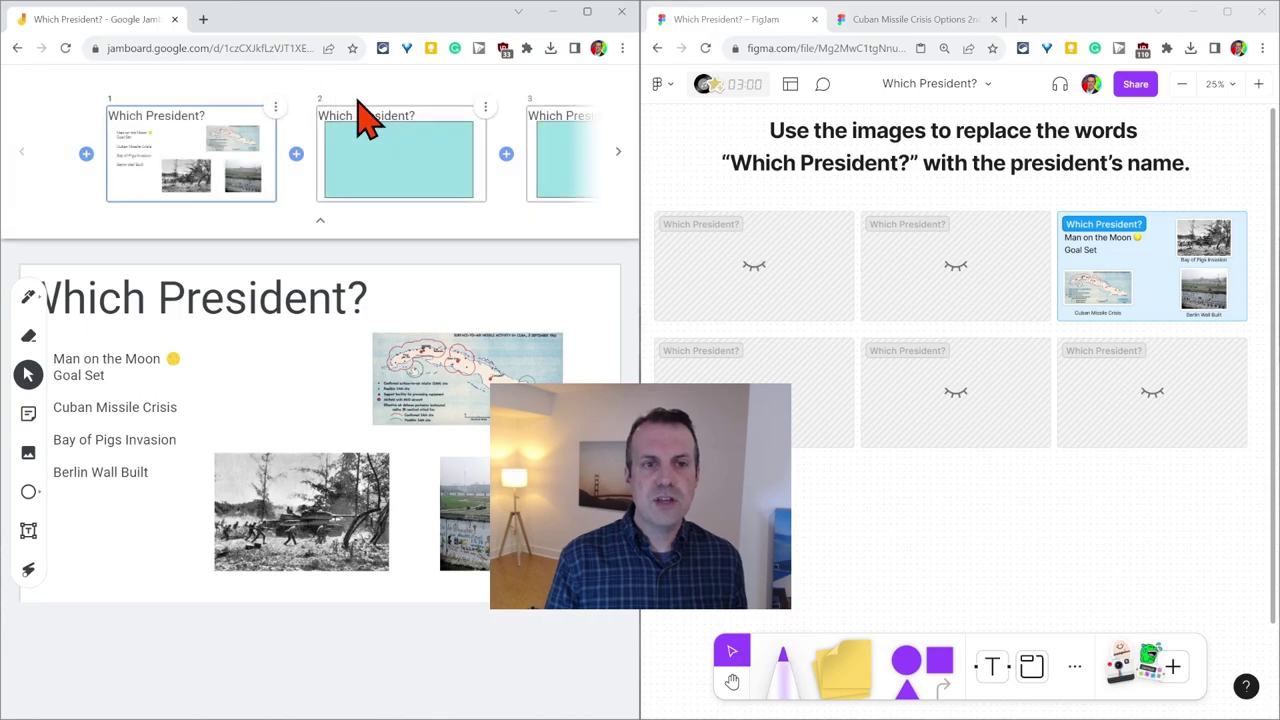
left_click(320, 221)
left_click(370, 89)
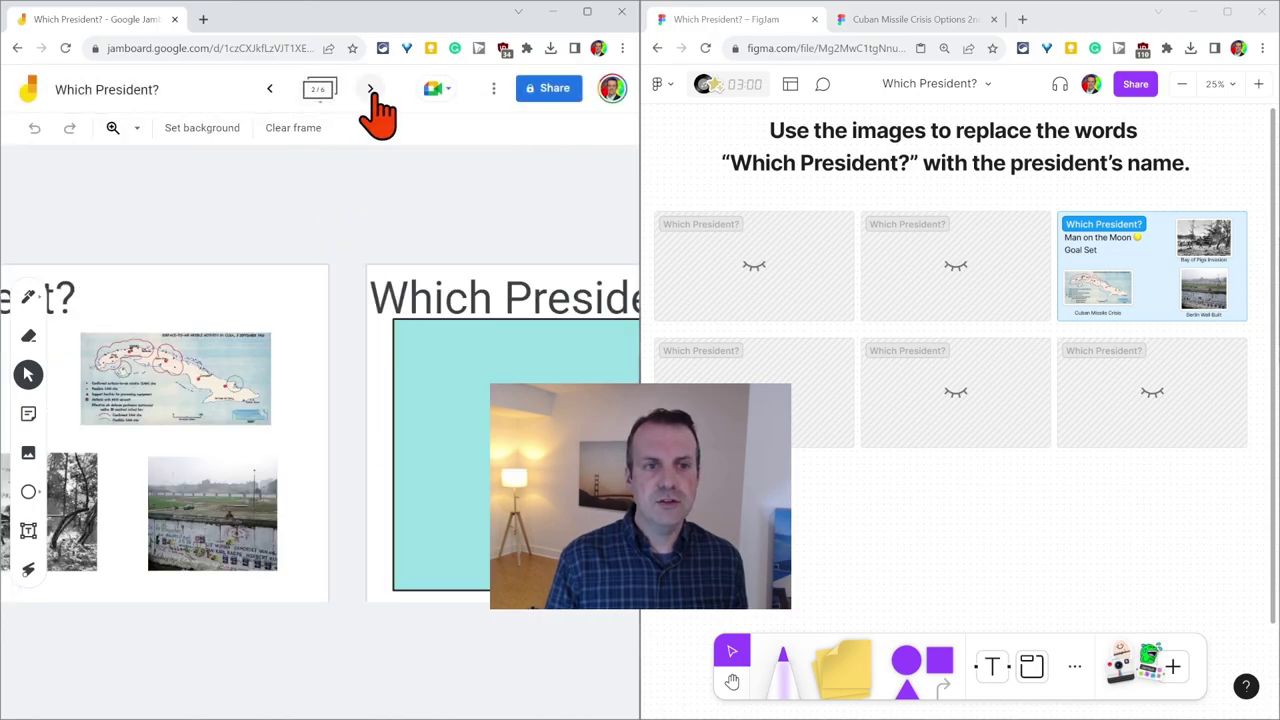
left_click(370, 89)
left_click(270, 89)
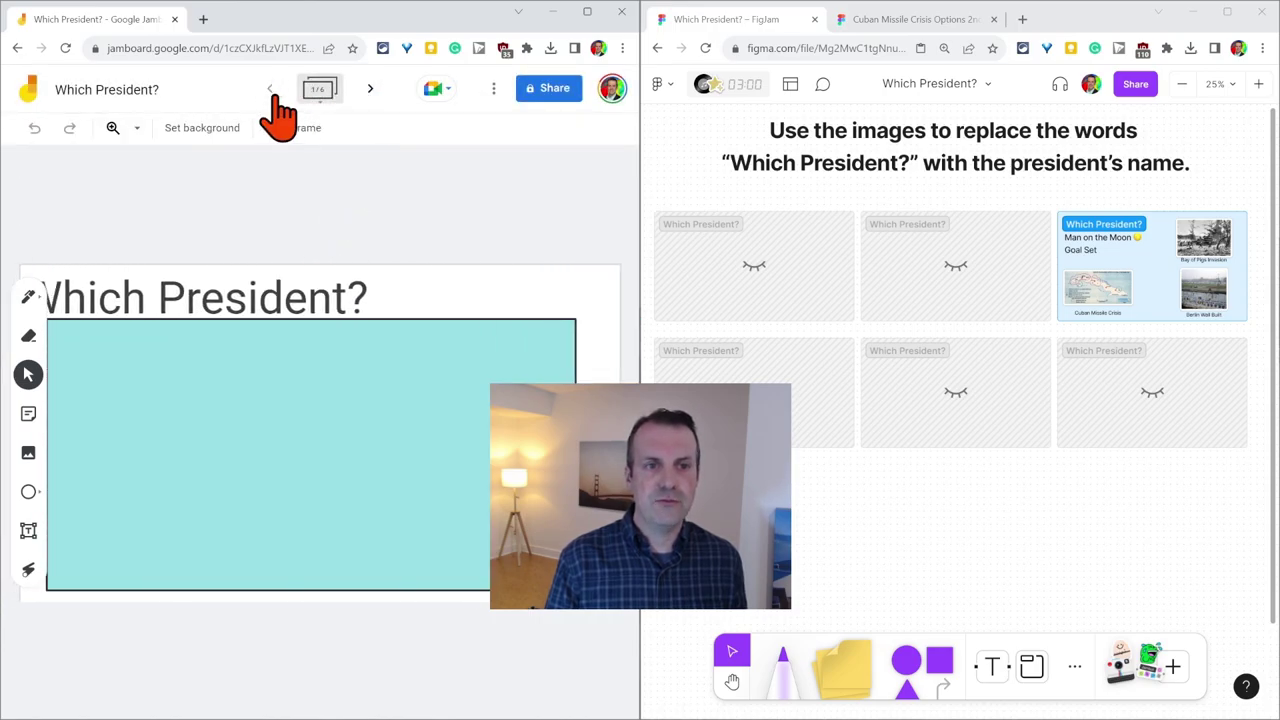
left_click(276, 96)
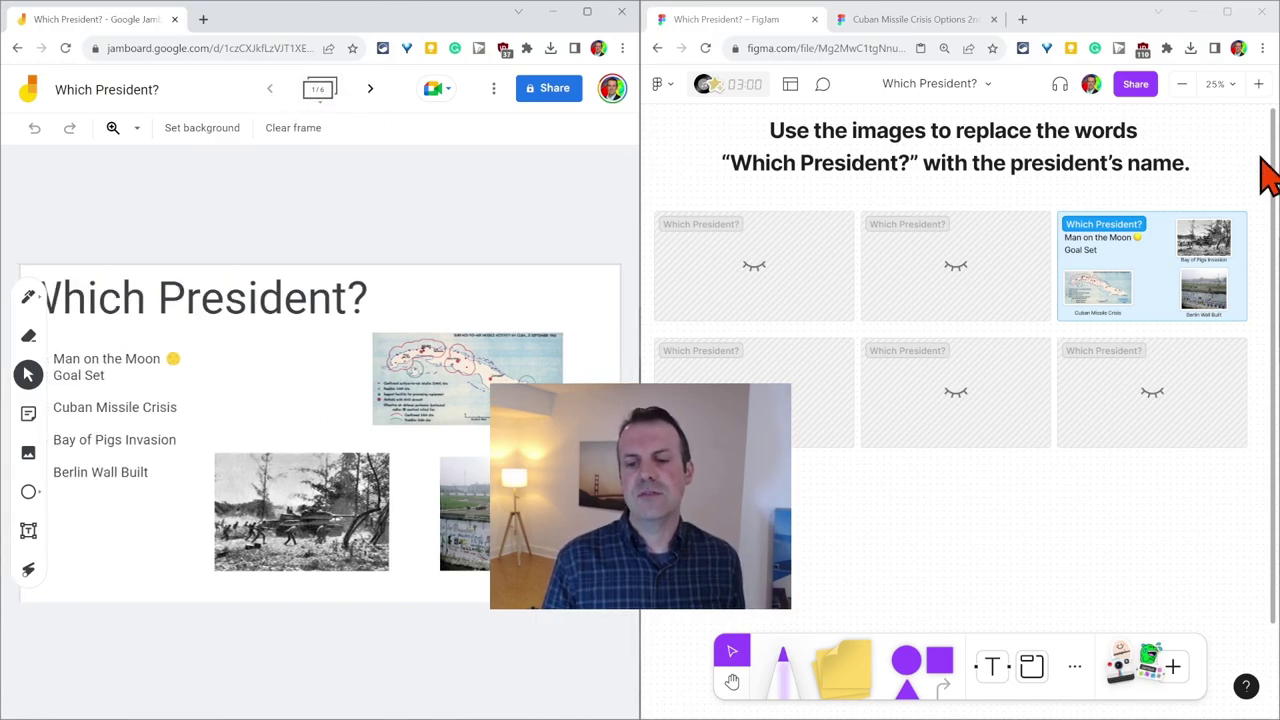
Zoom the FigJam board to 100% and pan to the Cuban Missile Crisis, Bay of Pigs, Berlin Wall and Moon cards
left_click(1237, 88)
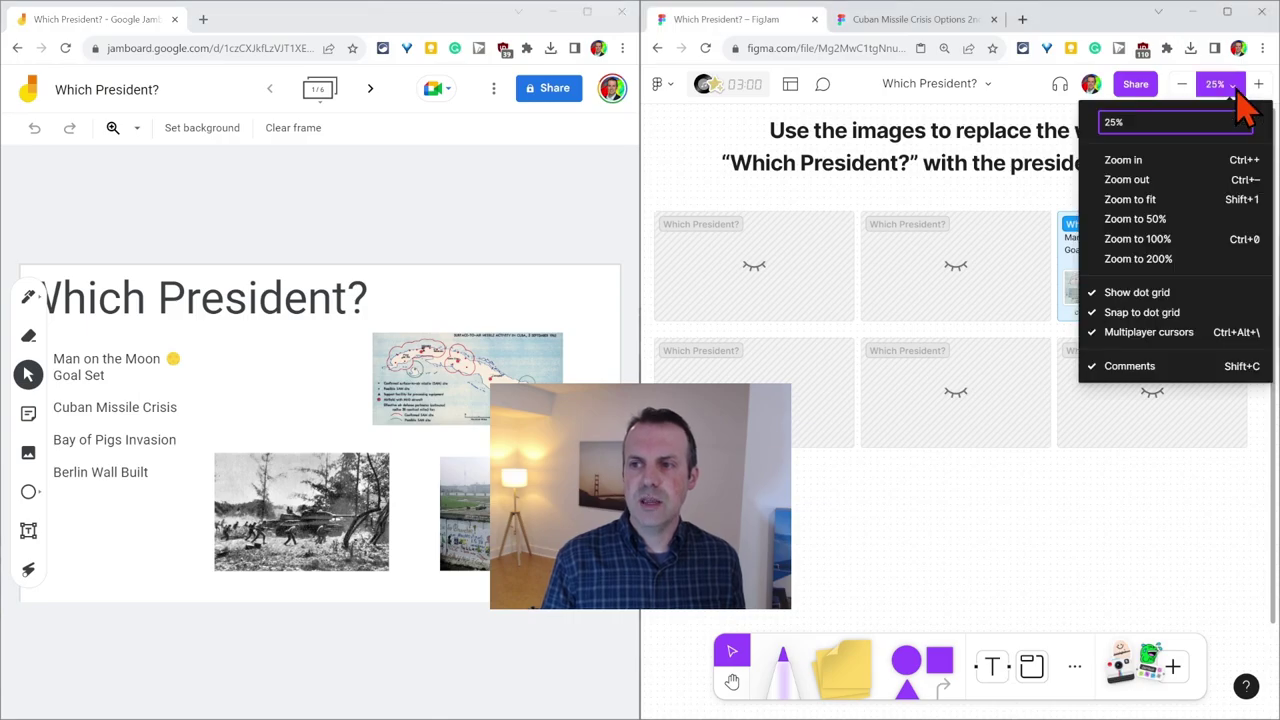
left_click(1166, 240)
left_click(732, 683)
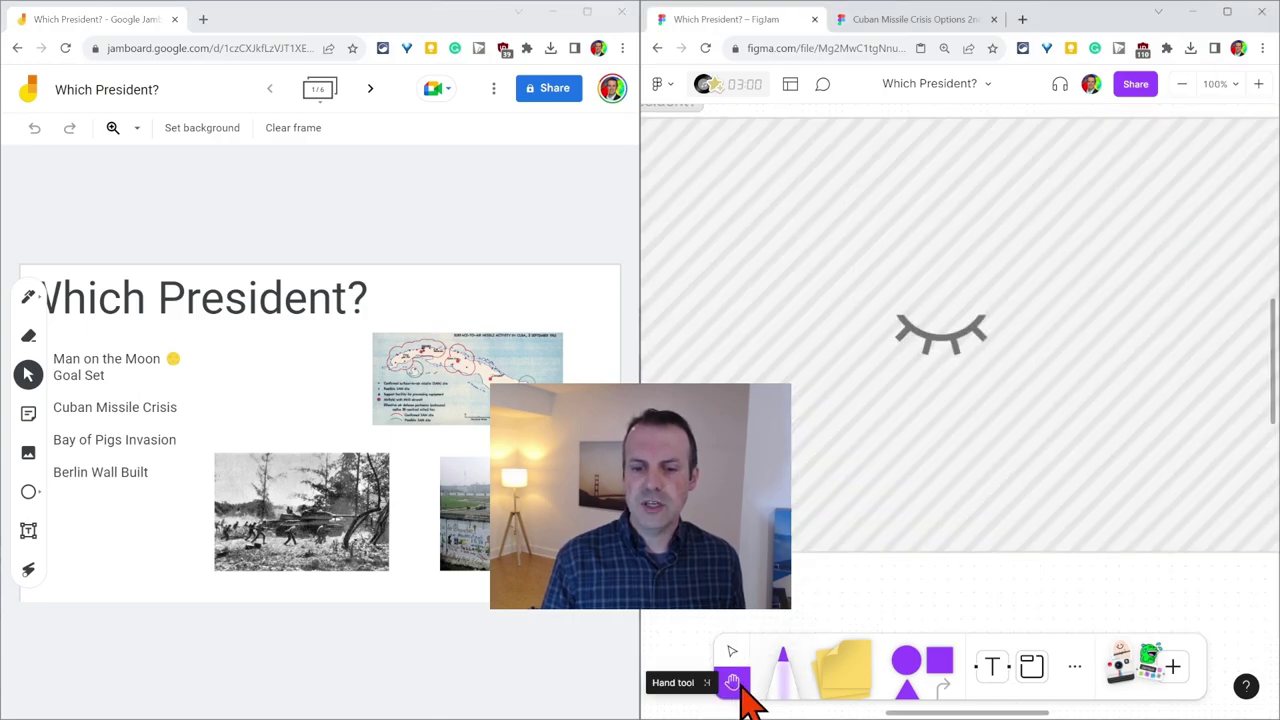
left_click_drag(1074, 434, 1074, 149)
left_click_drag(1125, 350, 923, 494)
left_click_drag(1194, 363, 957, 517)
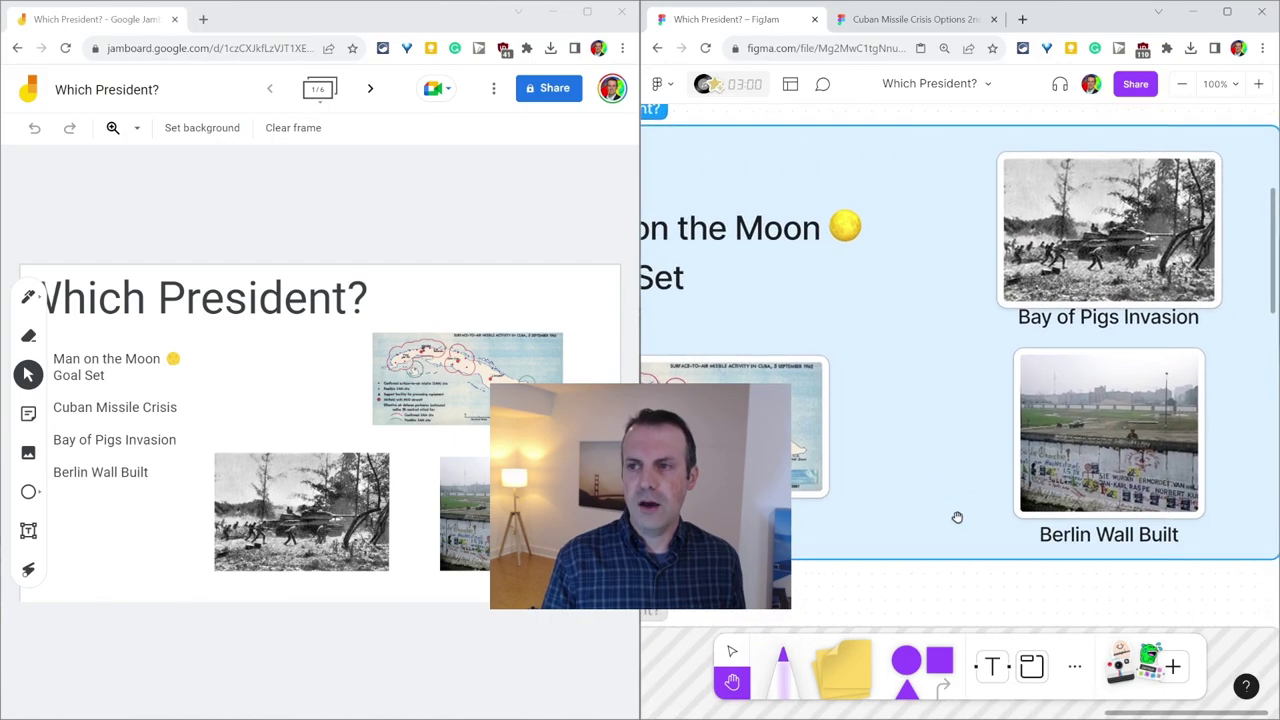
Zoom out to 50% and pan to show the whole Which President? section and the hidden section below
left_click(1184, 88)
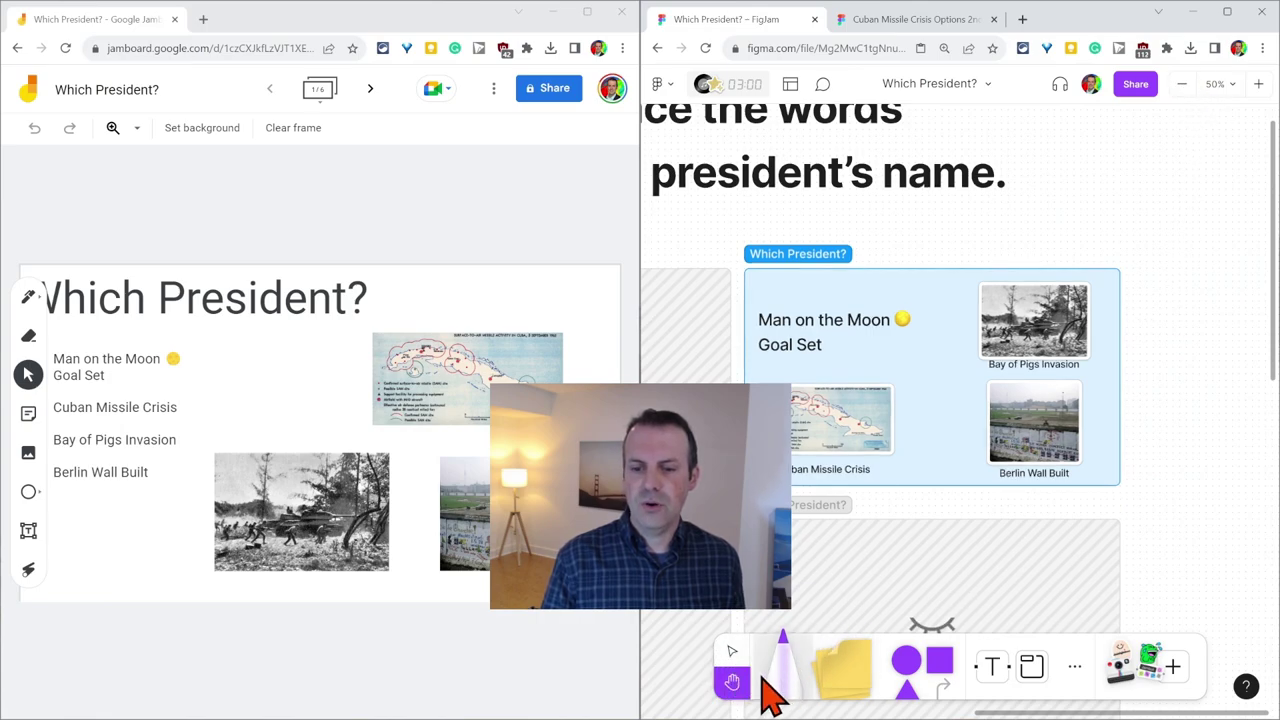
left_click_drag(881, 591, 1014, 451)
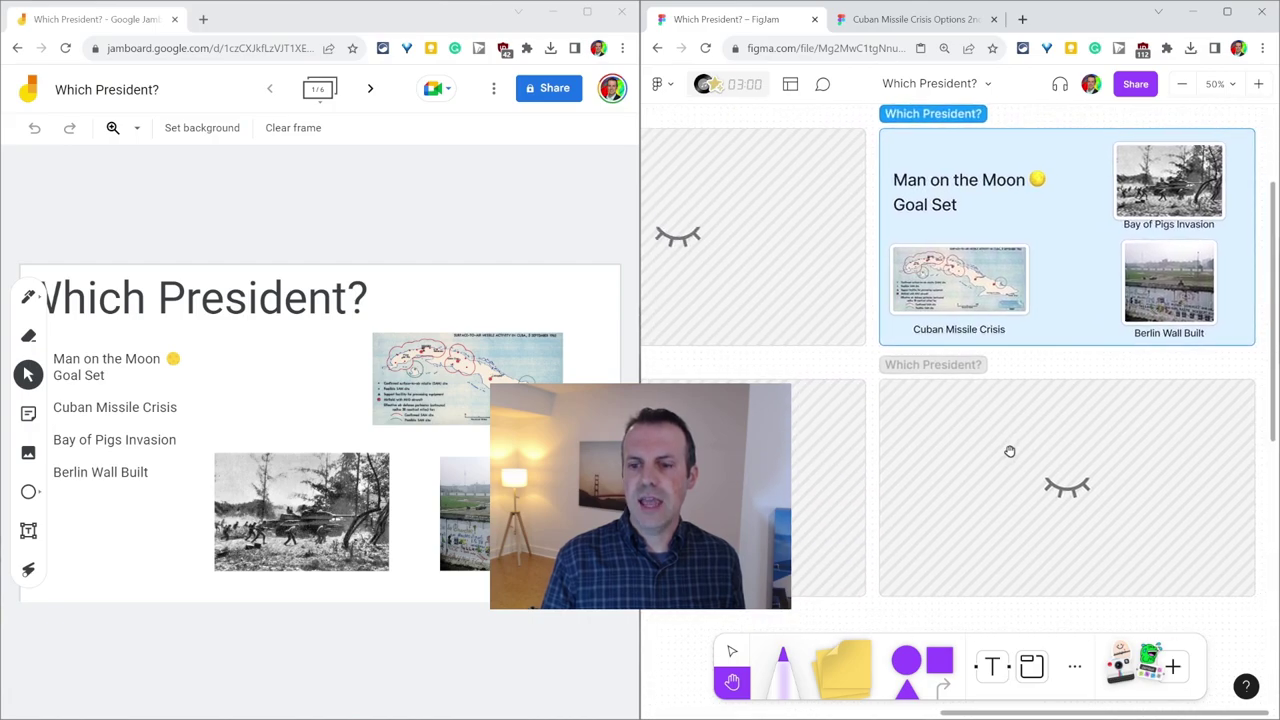
mouse_move(1020, 277)
left_mouse_down()
mouse_move(961, 340)
mouse_move(1051, 307)
mouse_move(1008, 399)
mouse_move(1024, 295)
left_mouse_up()
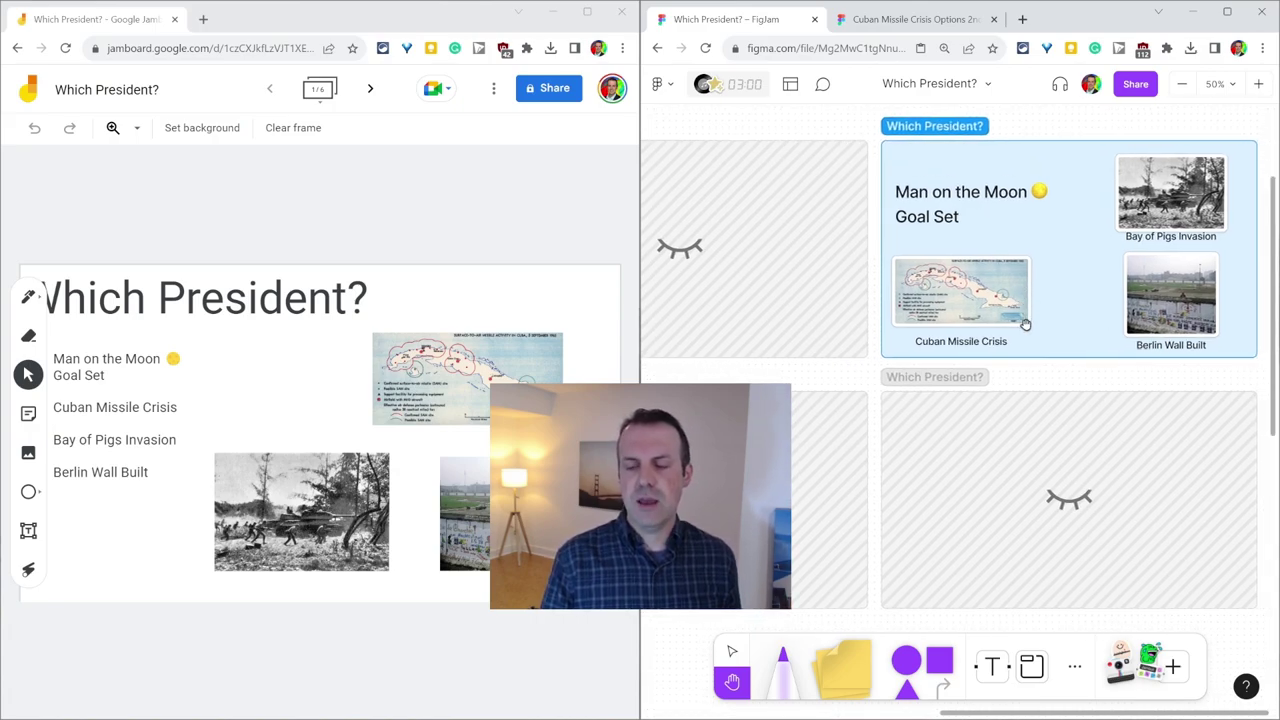
Draw a new section below the hidden sections and name it 'Name'
left_click(732, 651)
scroll(1070, 383, "down", 3)
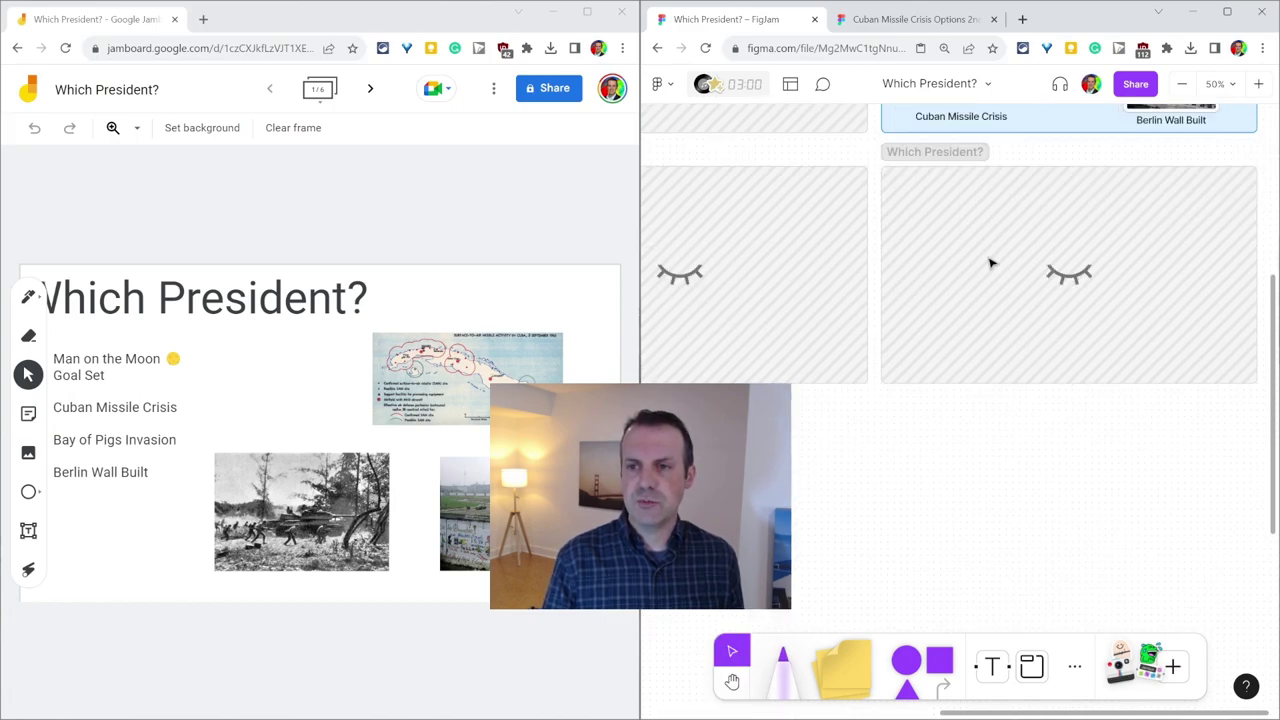
left_click(1032, 668)
left_click_drag(946, 417, 1225, 582)
double_click(978, 403)
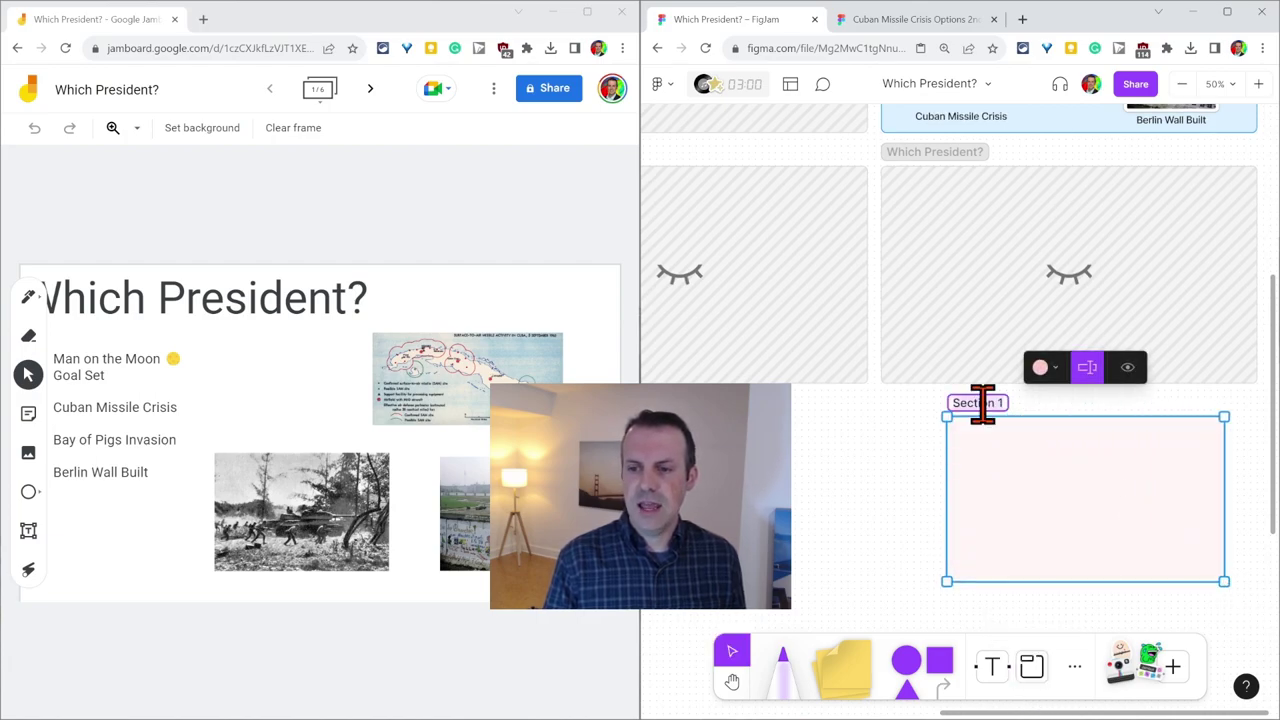
type("Name")
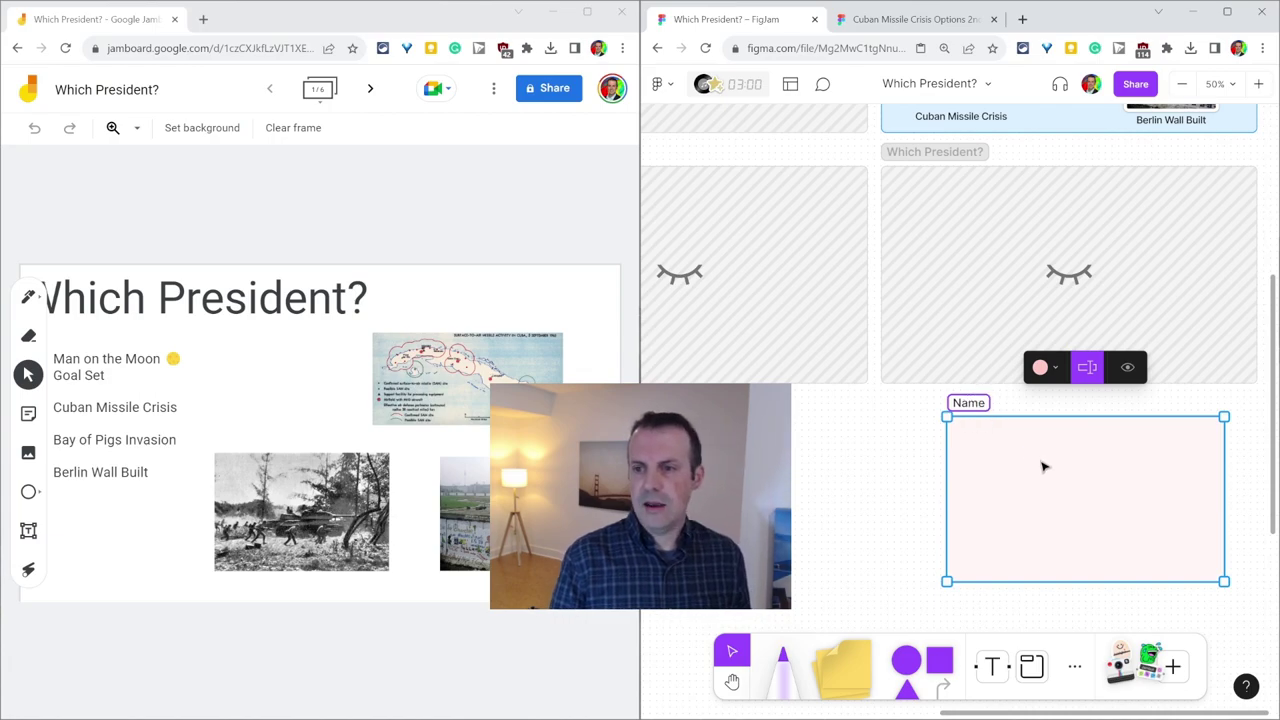
key("Return")
Give the Name section the custom light blue colour #C2D3FF
left_click(1056, 369)
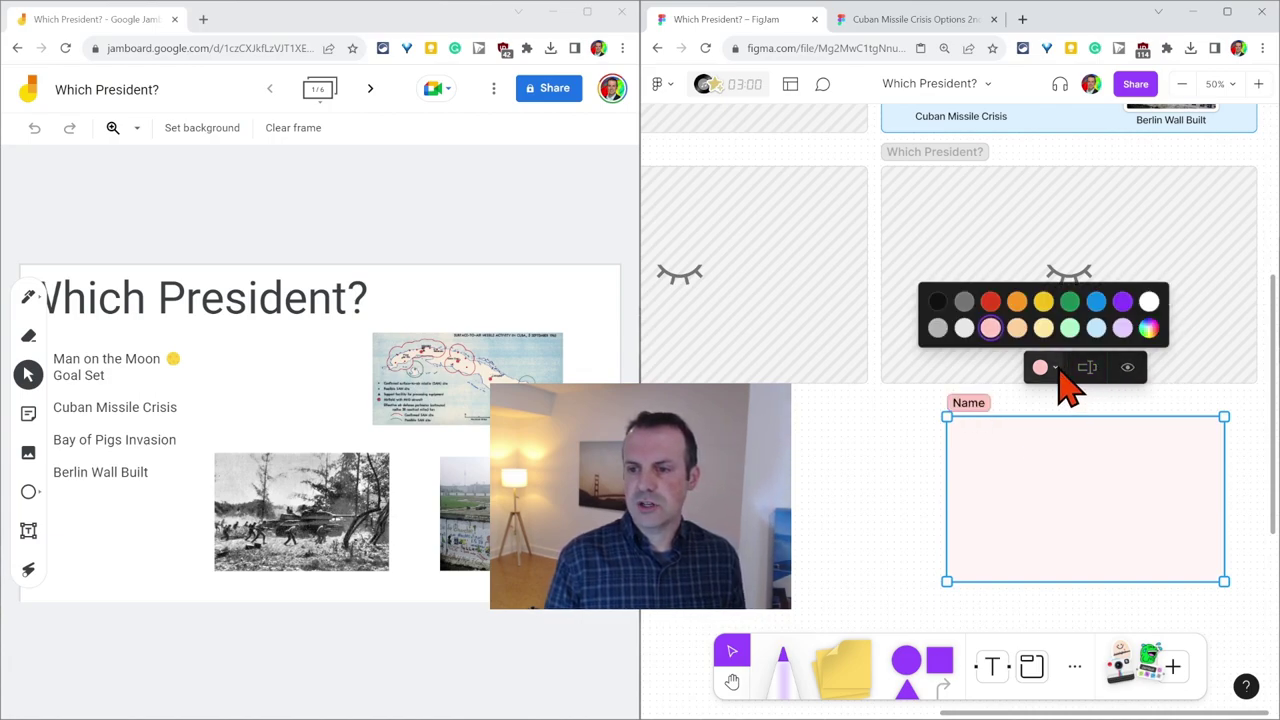
left_click(1149, 330)
left_click_drag(988, 178, 1057, 177)
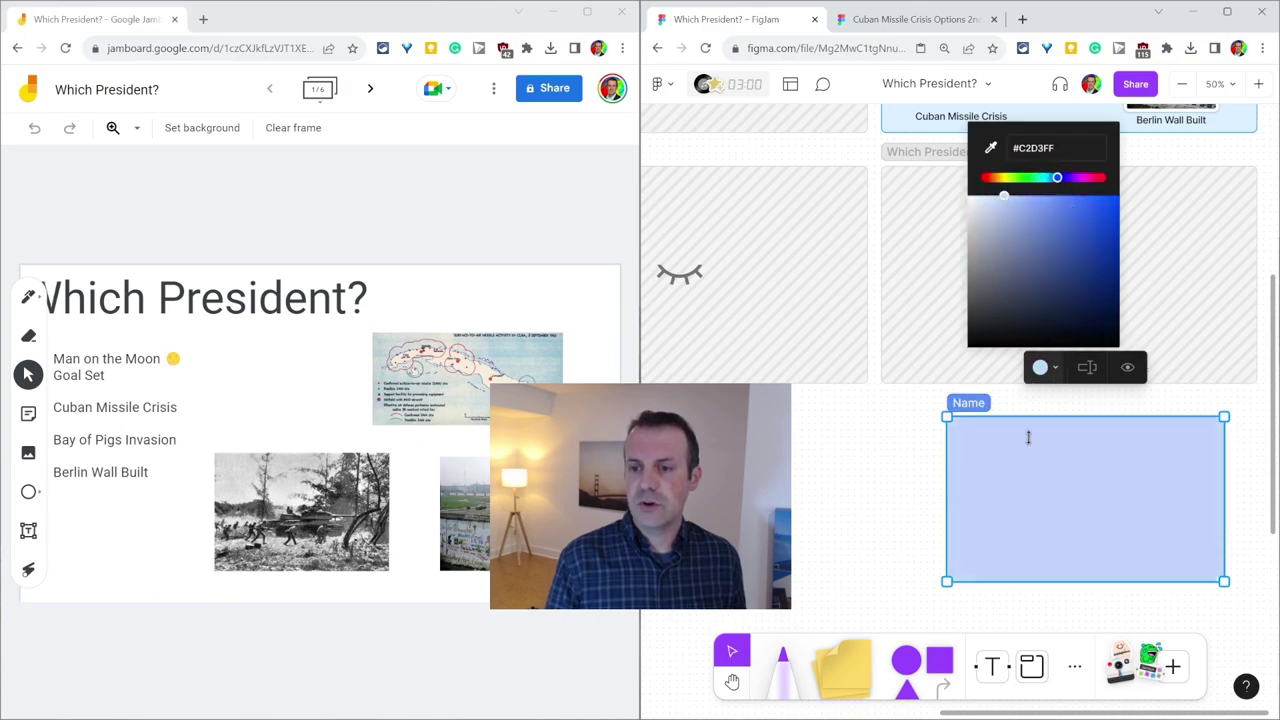
left_click(903, 427)
left_click(1078, 518)
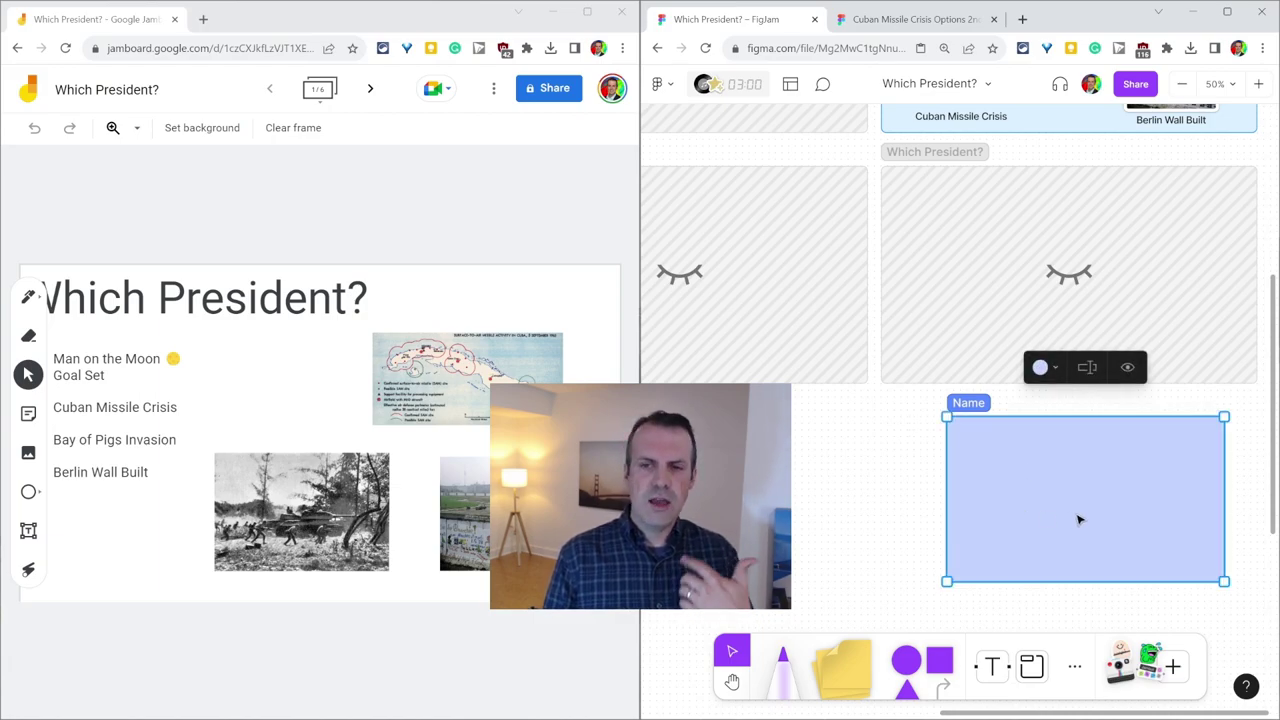
left_click(1130, 370)
scroll(1228, 432, "up", 4)
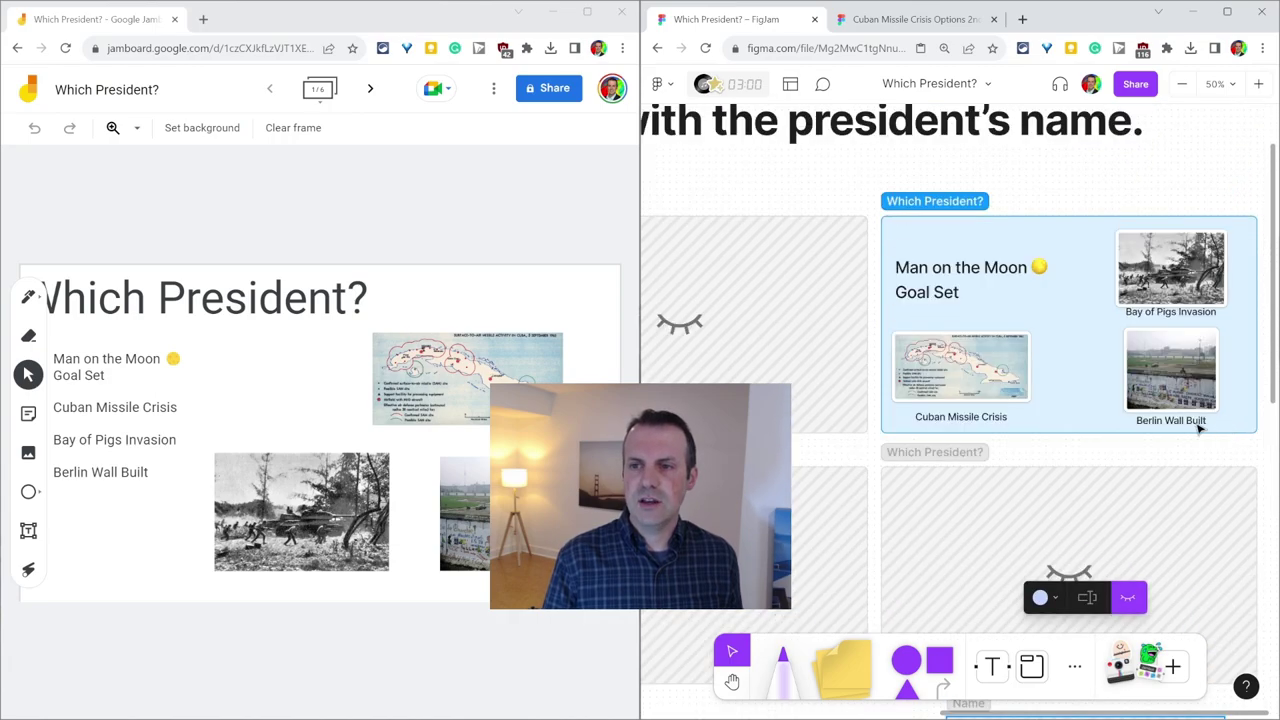
scroll(1058, 440, "down", 1)
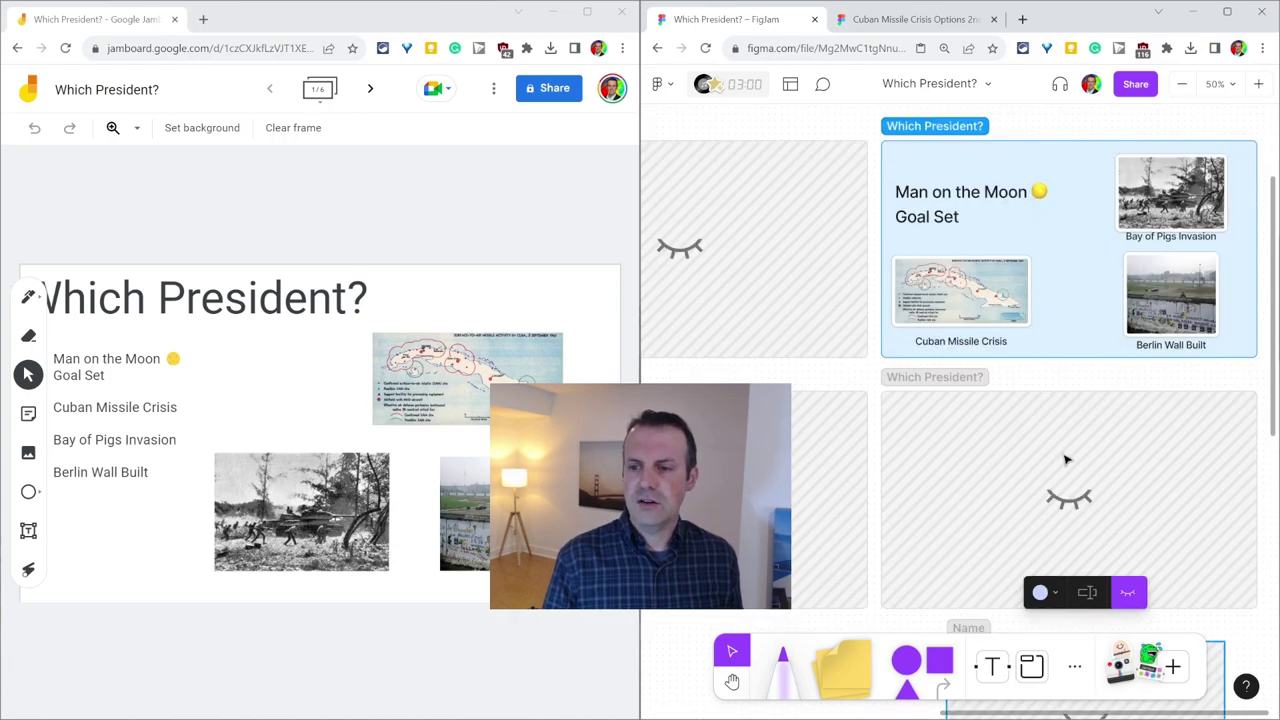
left_click(1075, 513)
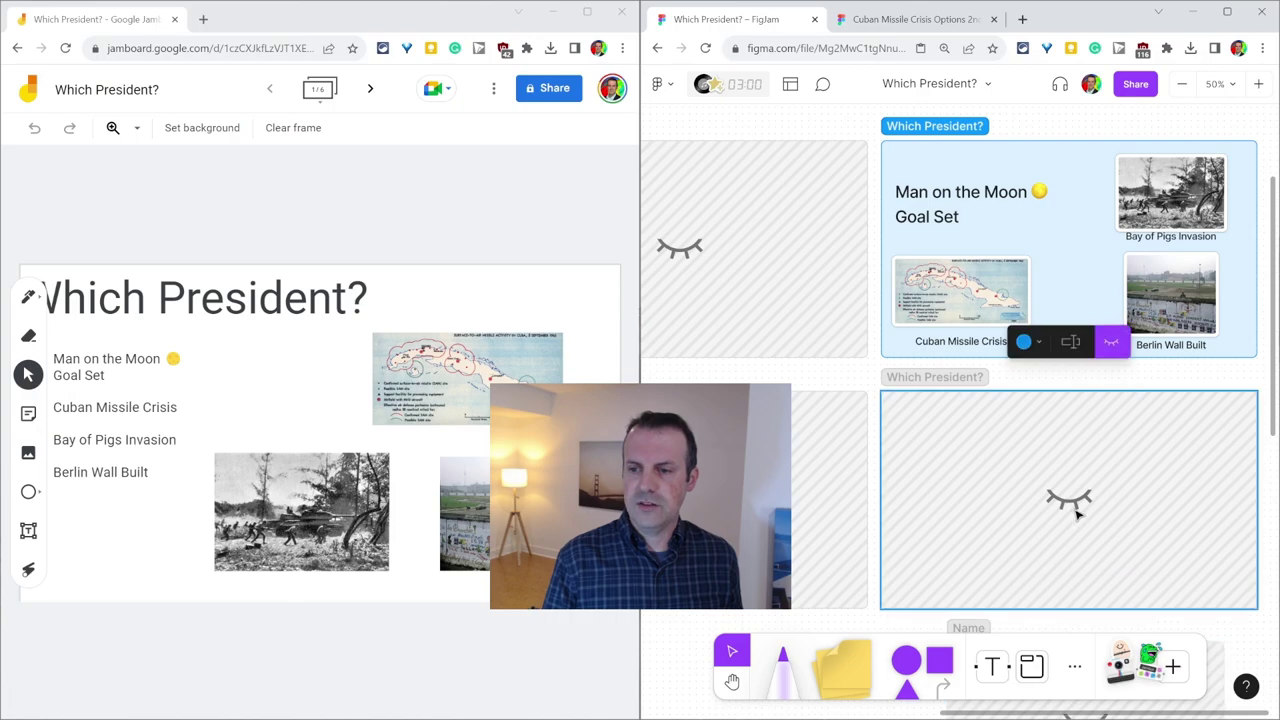
left_click(1113, 350)
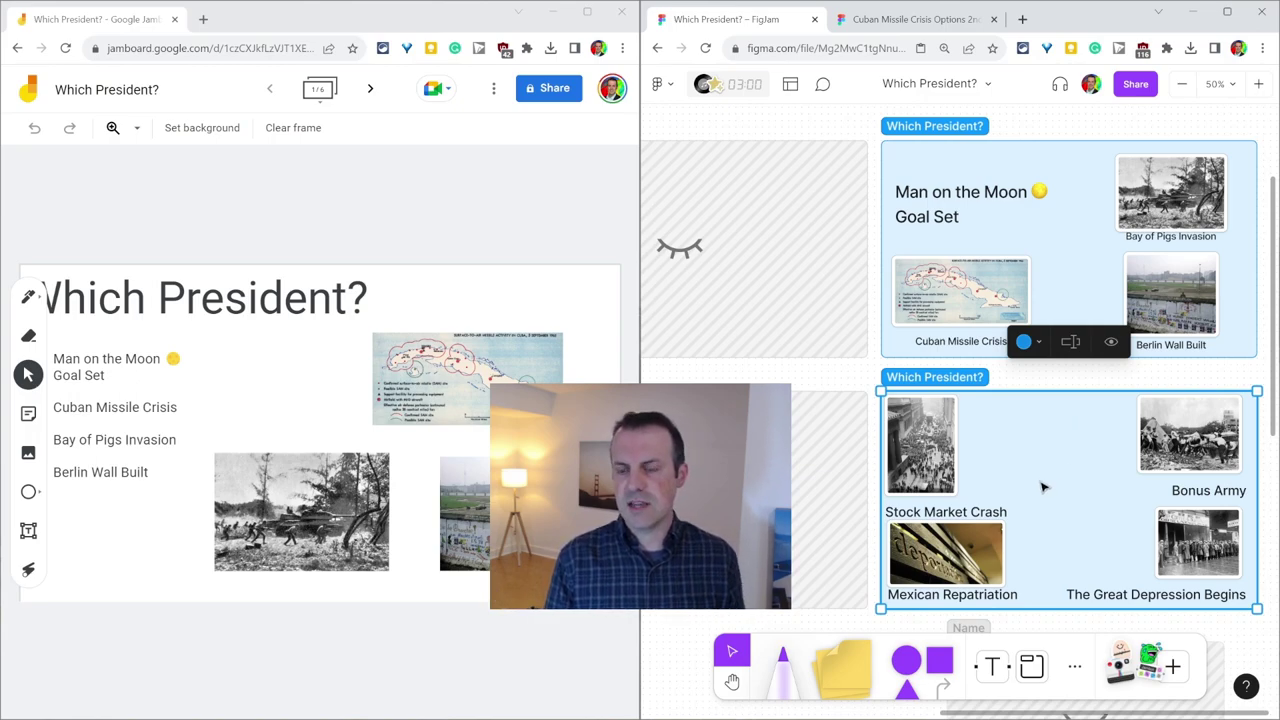
mouse_move(1067, 468)
left_mouse_down()
mouse_move(1093, 376)
mouse_move(940, 243)
mouse_move(820, 382)
mouse_move(830, 496)
mouse_move(888, 458)
mouse_move(1008, 472)
mouse_move(1068, 460)
left_mouse_up()
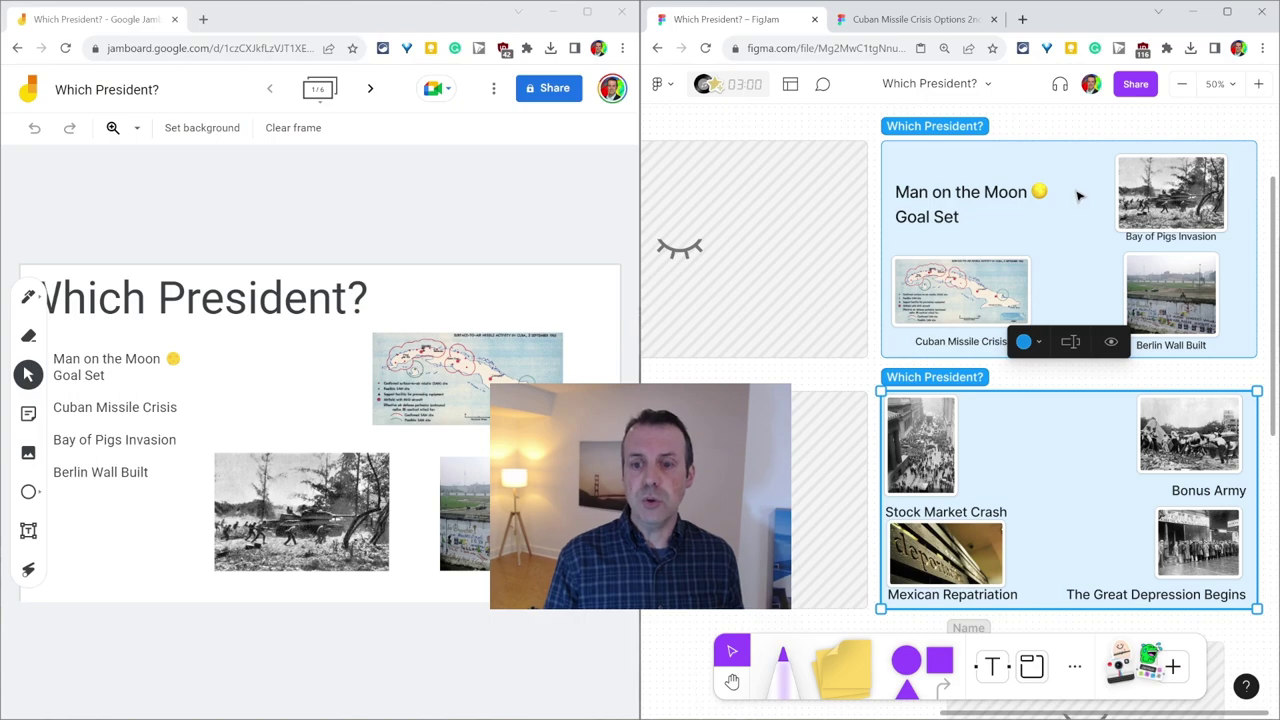
Copy the share link of the Cuban Missile Crisis Options board
left_click(922, 20)
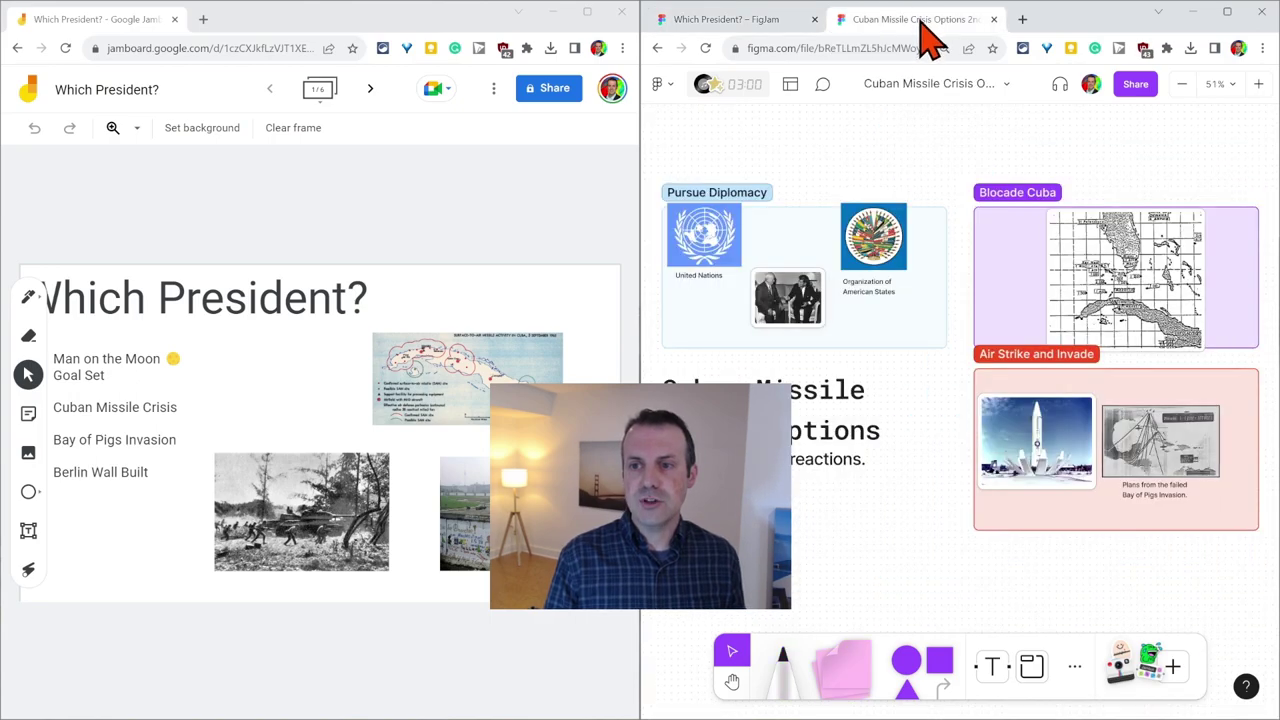
left_click(1135, 86)
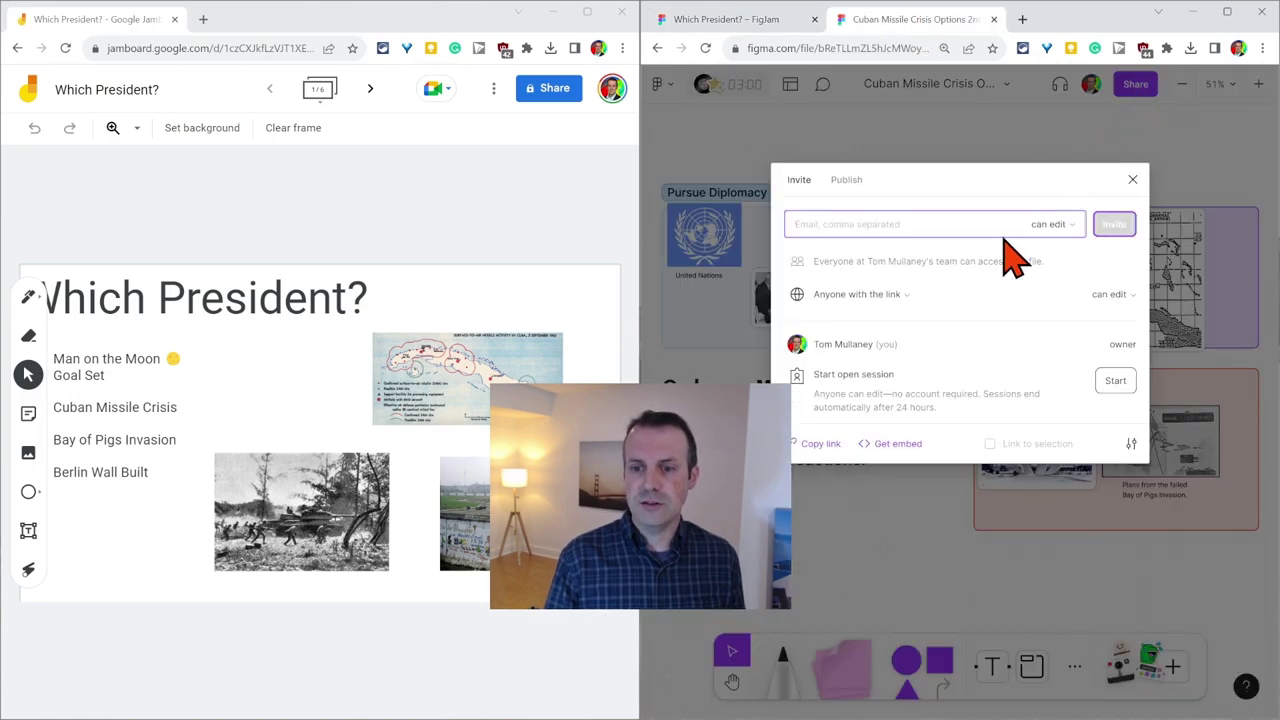
left_click(812, 446)
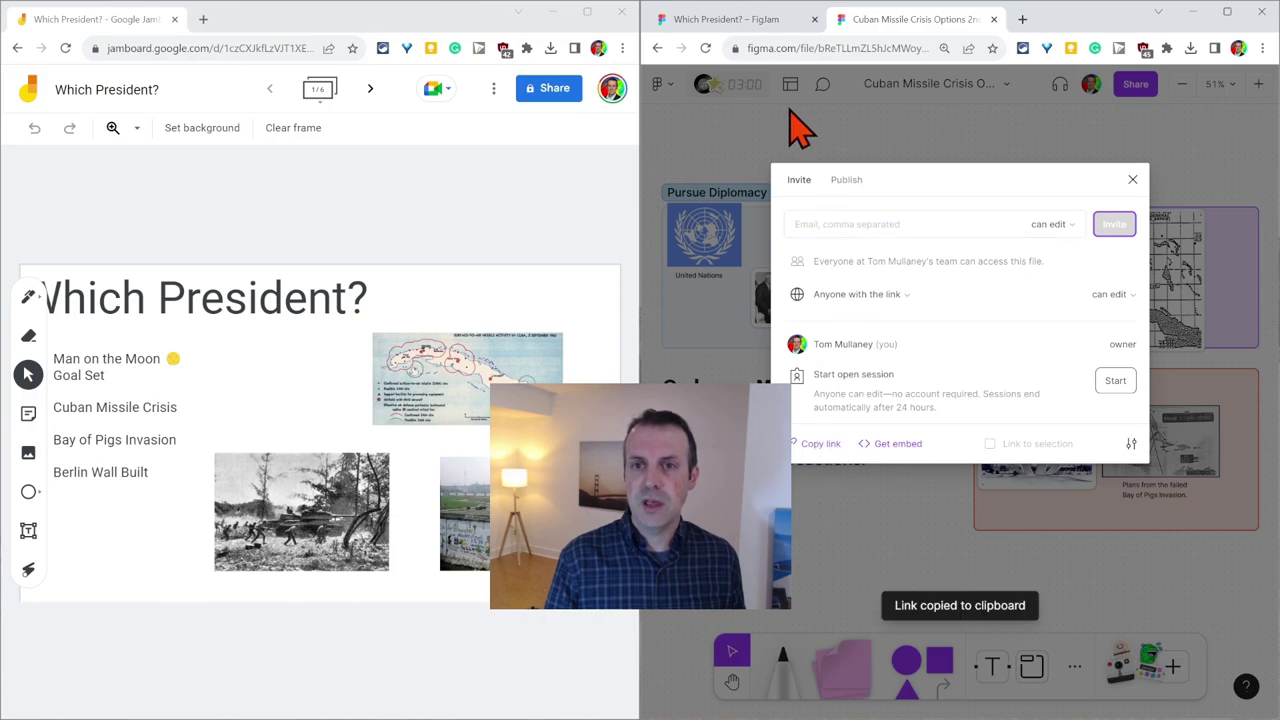
Back on Which President?, shift the sections left and open the canvas menu on an empty spot
left_click(745, 20)
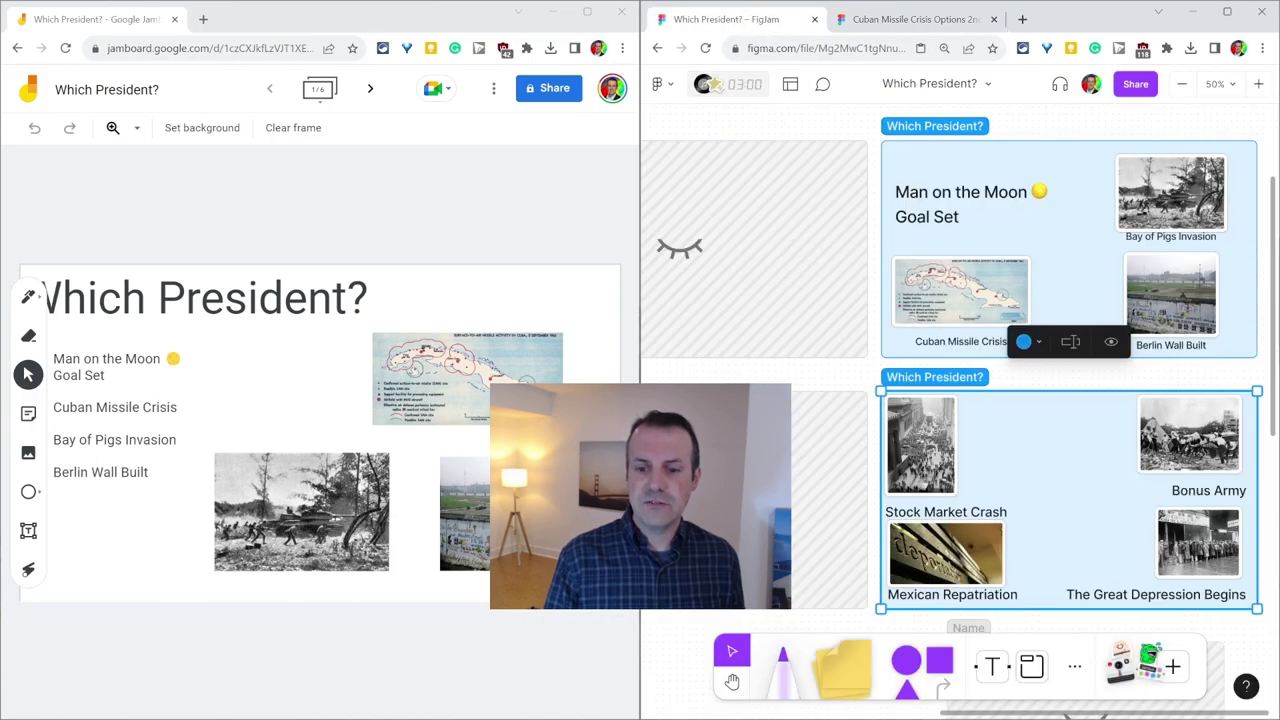
left_click(737, 684)
left_click_drag(999, 387, 641, 353)
left_click(732, 651)
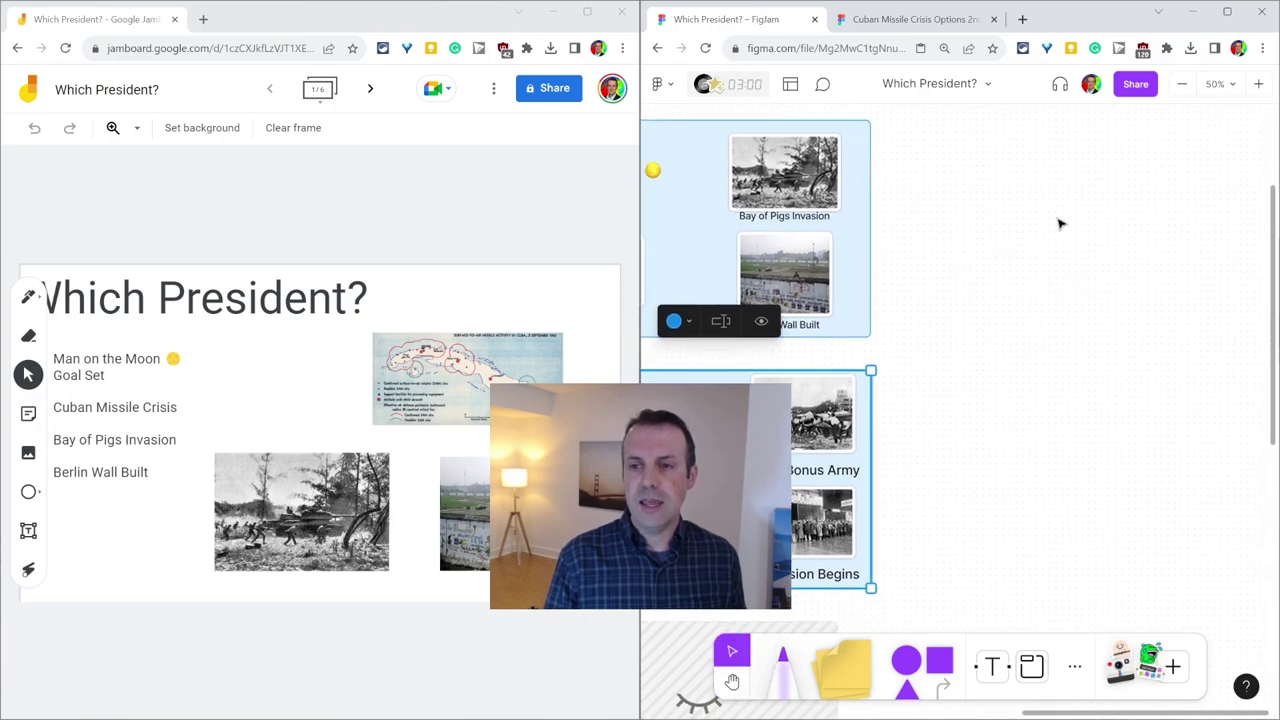
left_click(1045, 220)
right_click(1038, 191)
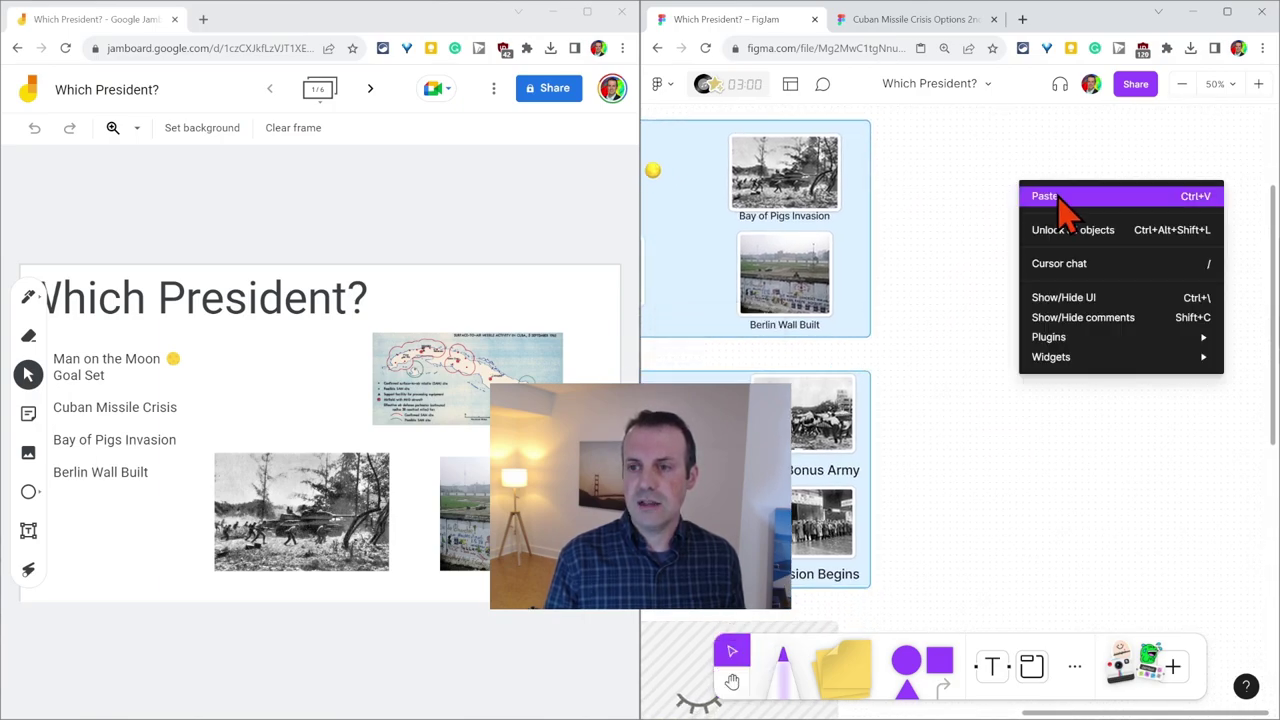
Paste the Cuban Missile Crisis Options link as an embedded card, maximize it and zoom in
left_click(1048, 195)
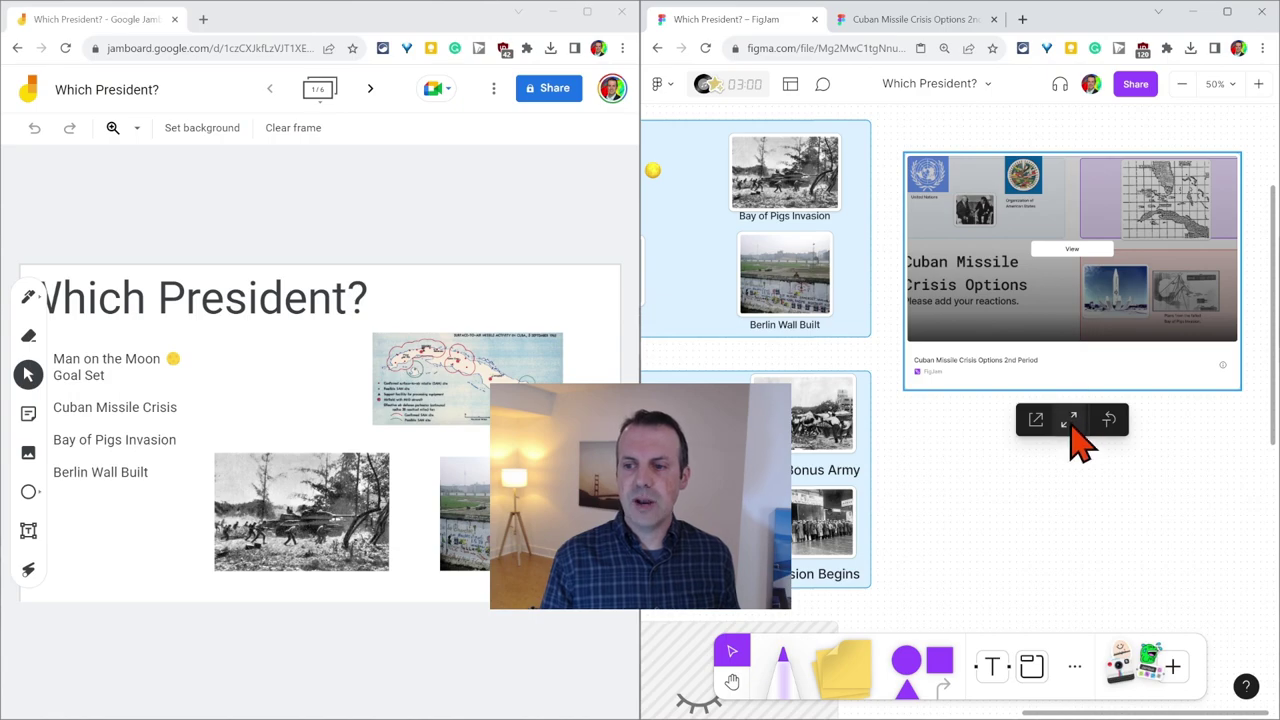
left_click(1070, 421)
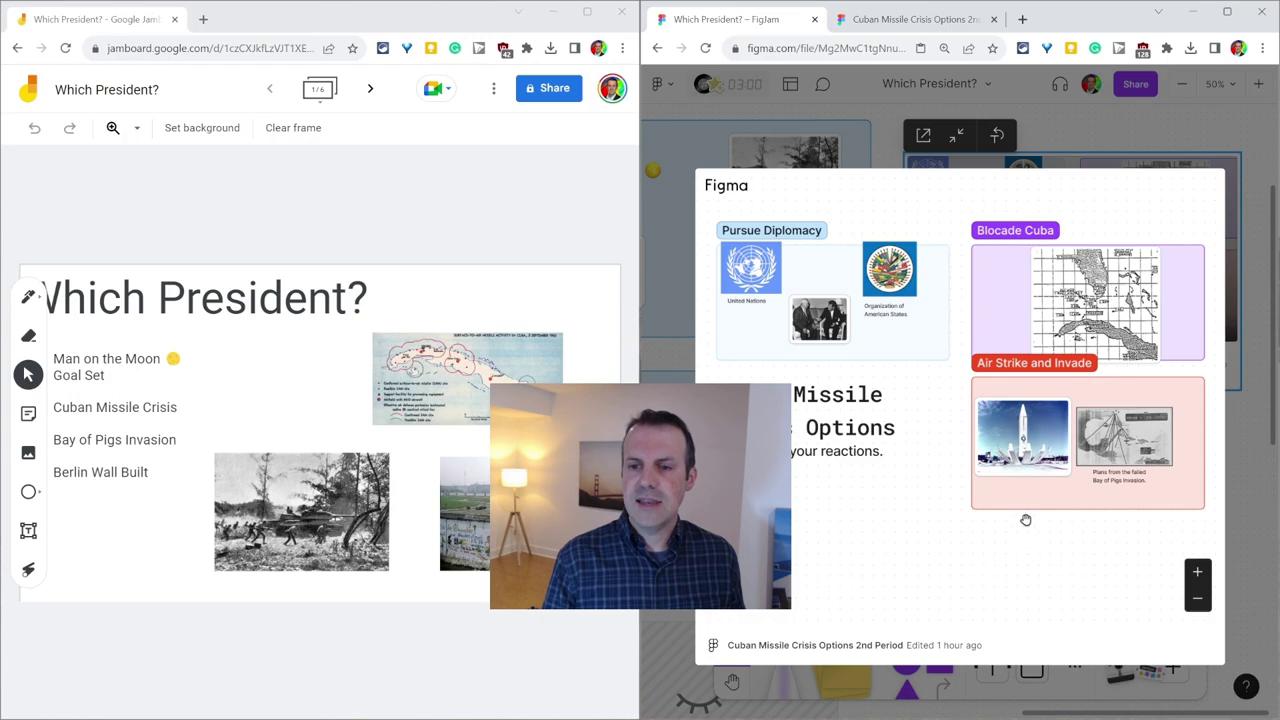
left_click(1197, 571)
left_click(1197, 571)
Pan the embedded board to Pursue Diplomacy, then open it in a new tab
scroll(940, 505, "up", 5)
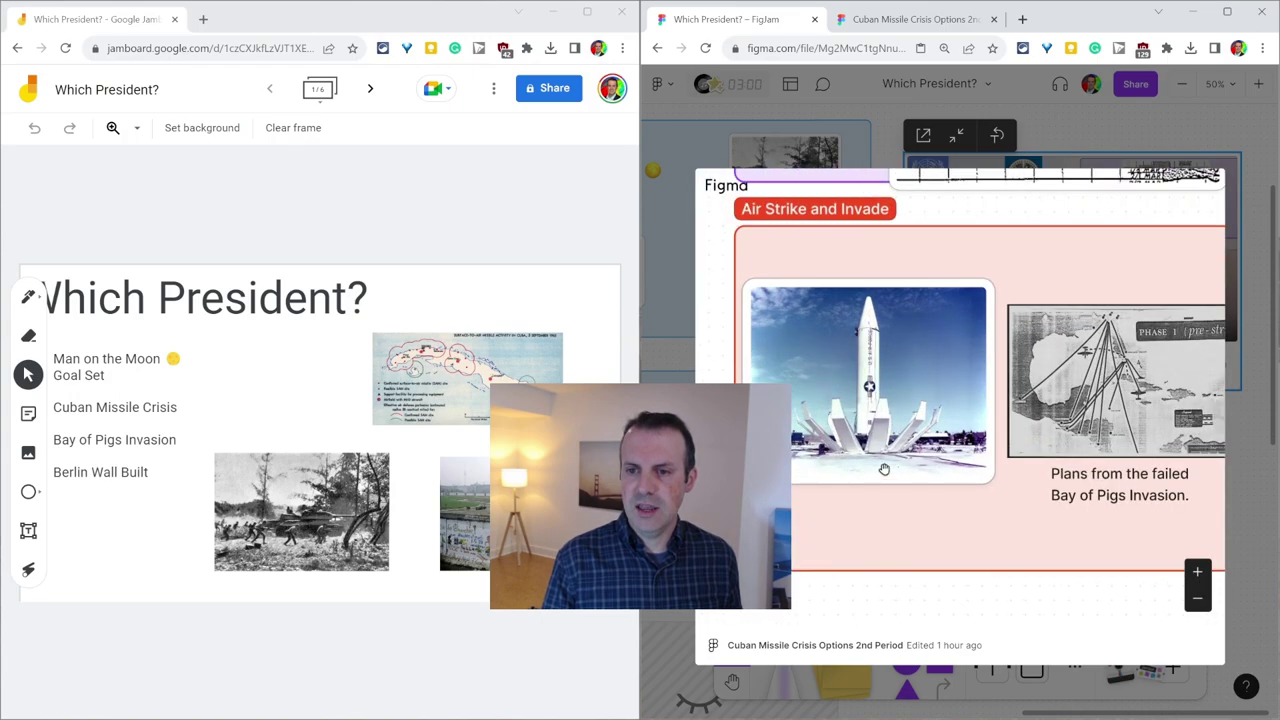
scroll(910, 490, "down", 7)
left_click_drag(796, 404, 1027, 431)
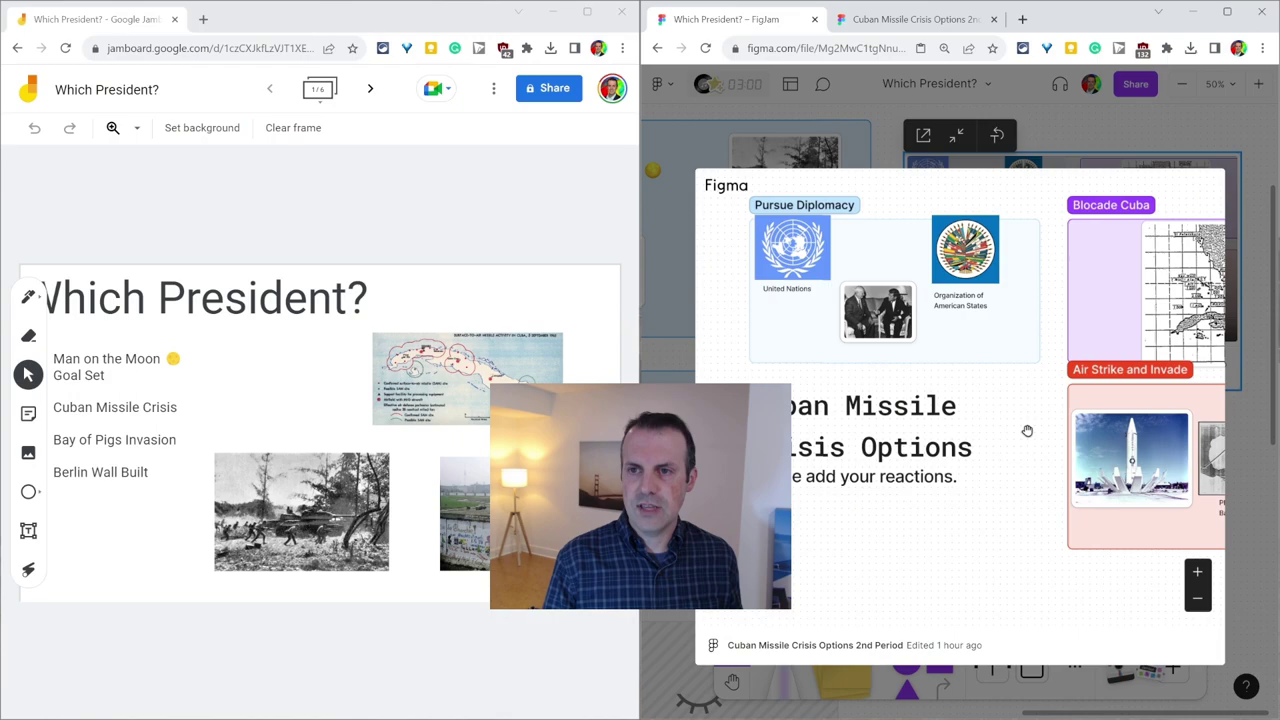
left_click(923, 136)
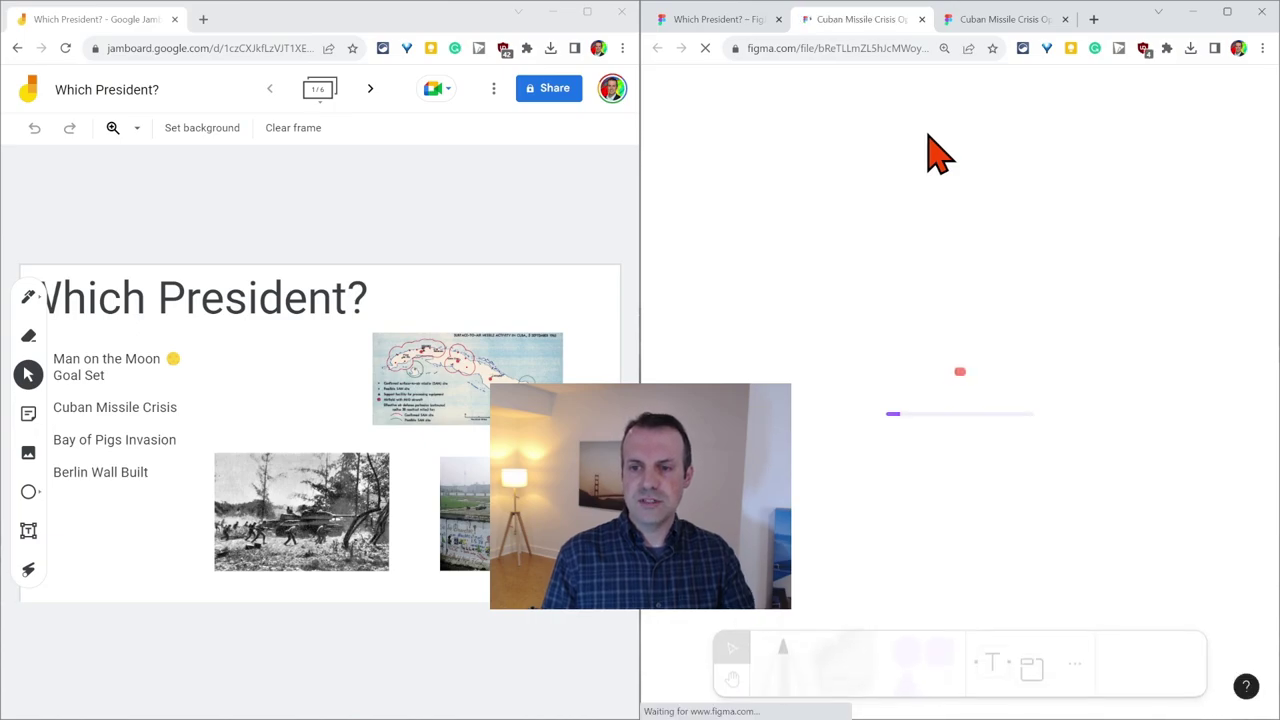
Return to the Which President? board, minimize the embed to a compact card, and zoom out to 29%
left_click(840, 420)
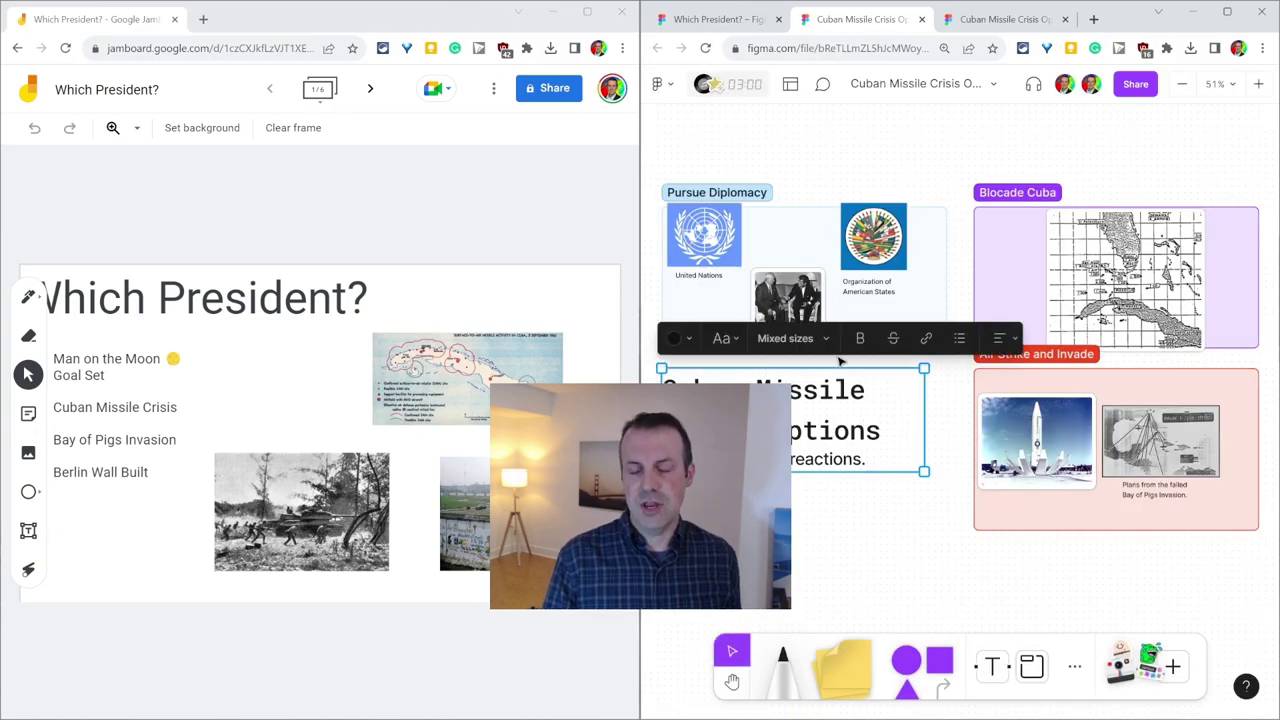
left_click(731, 19)
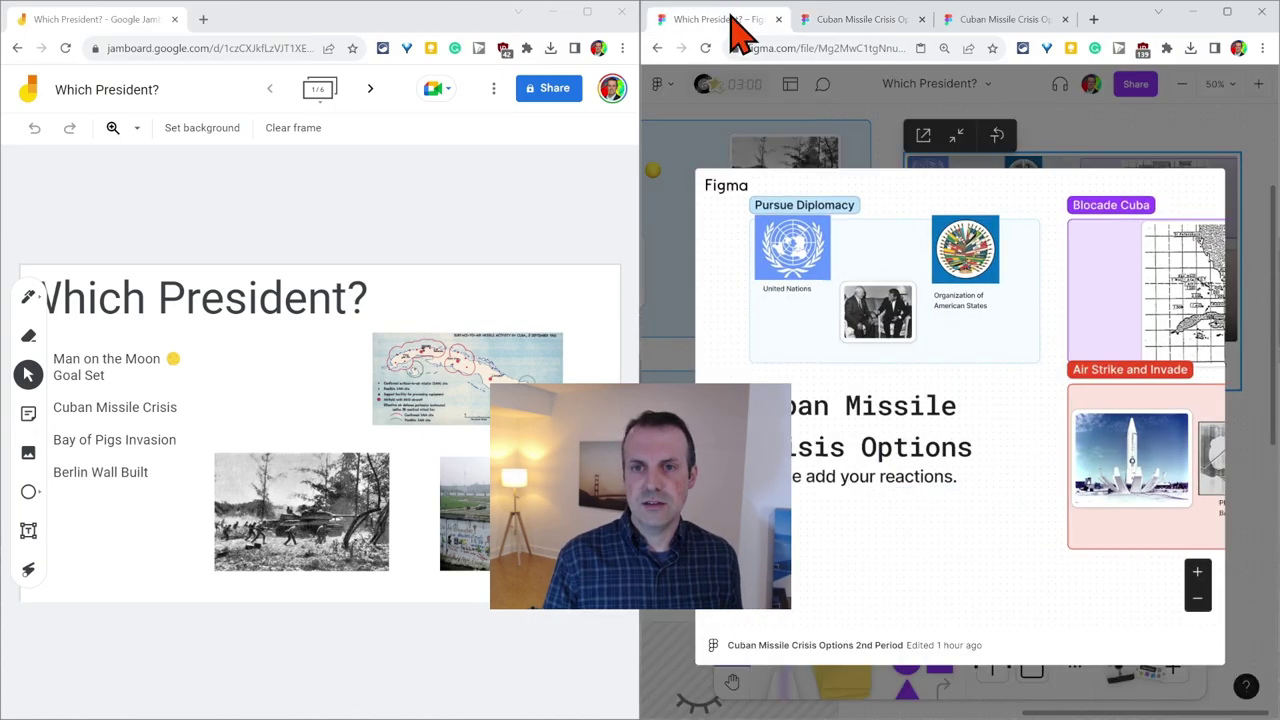
left_click(1125, 132)
scroll(985, 518, "down", 3)
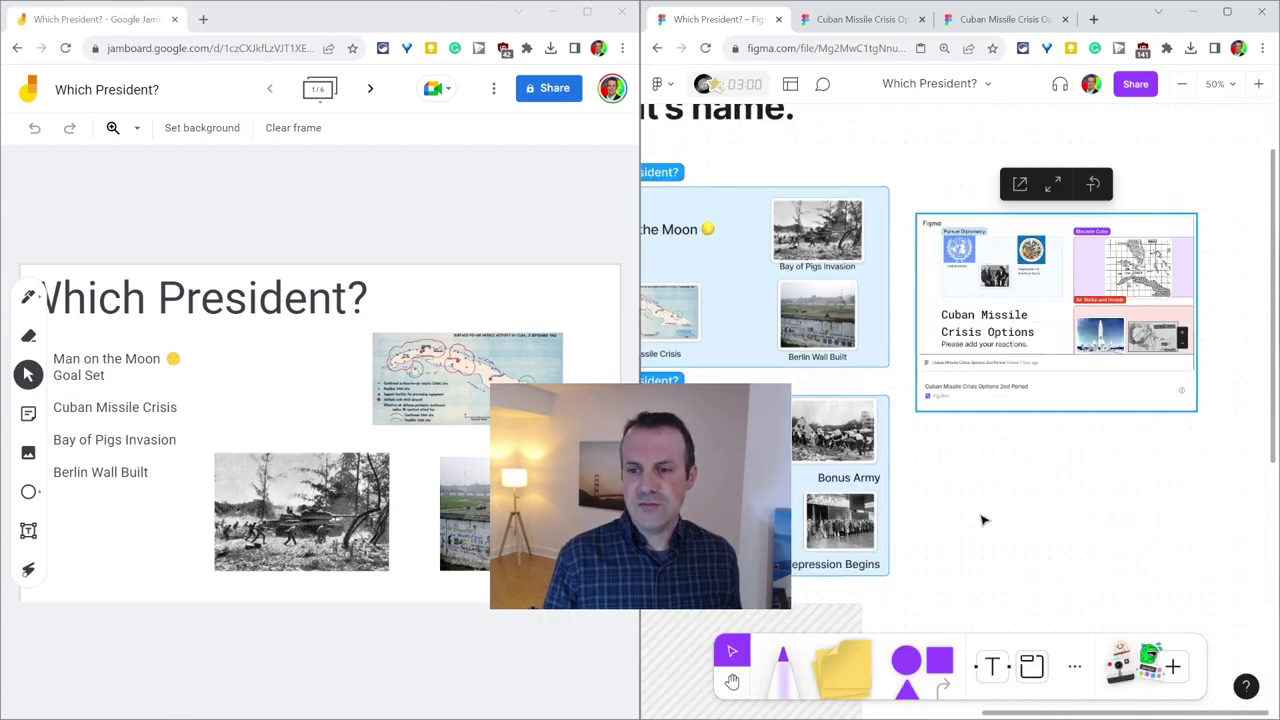
scroll(1005, 505, "down", 3)
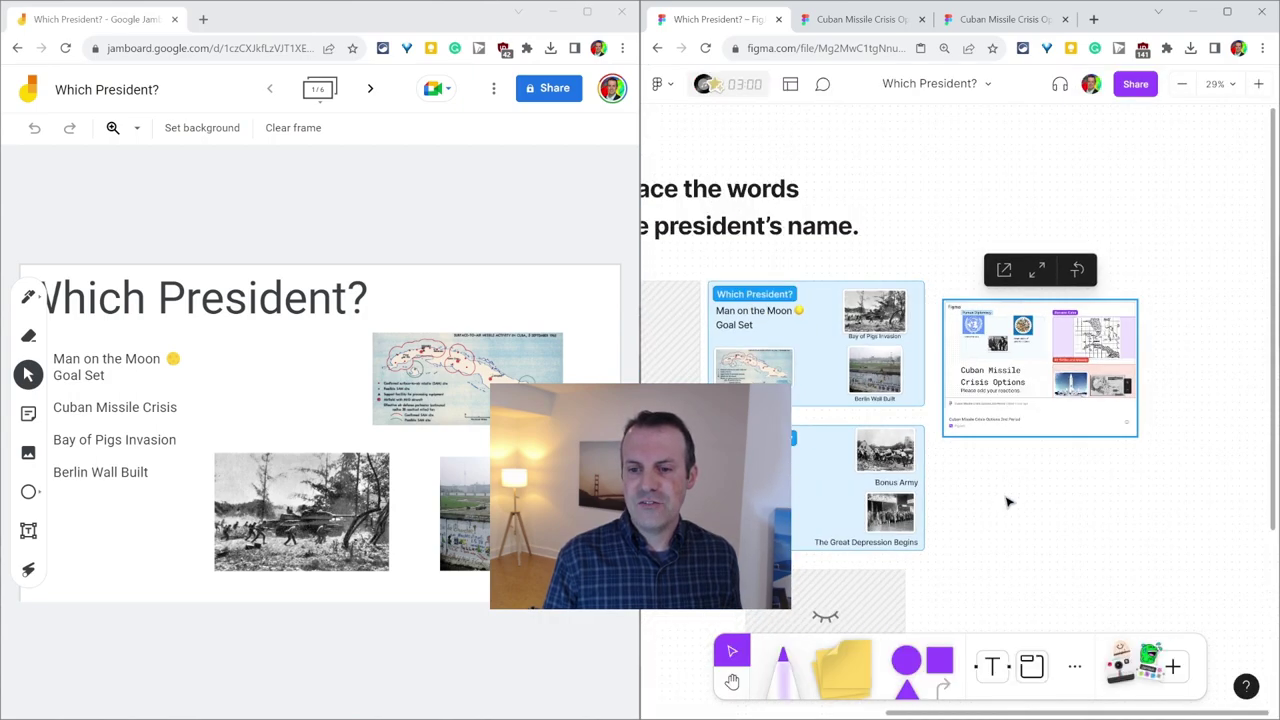
Pan down to the figma.com/education, templates and figjam.new links, then zoom in to 42%
left_click(731, 683)
left_click_drag(975, 580, 1183, 431)
left_click_drag(932, 518, 961, 422)
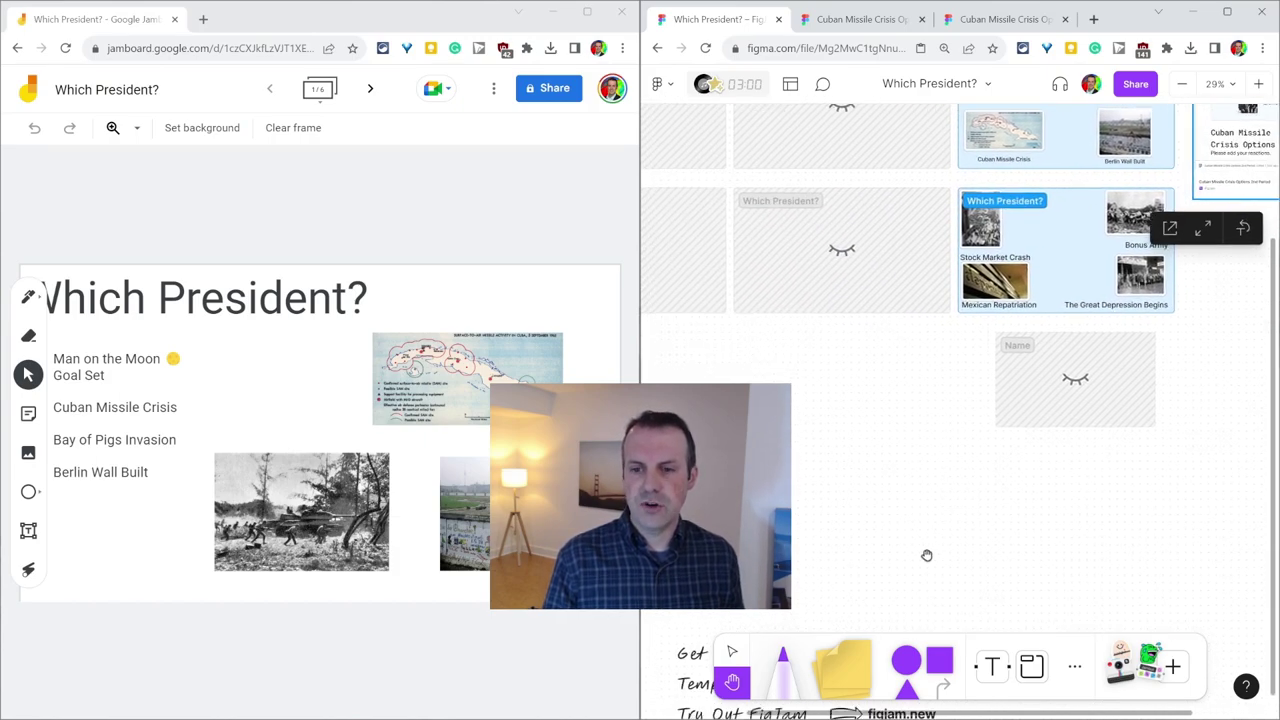
left_click_drag(926, 554, 986, 263)
left_click_drag(1071, 463, 1108, 379)
scroll(1108, 379, "up", 5)
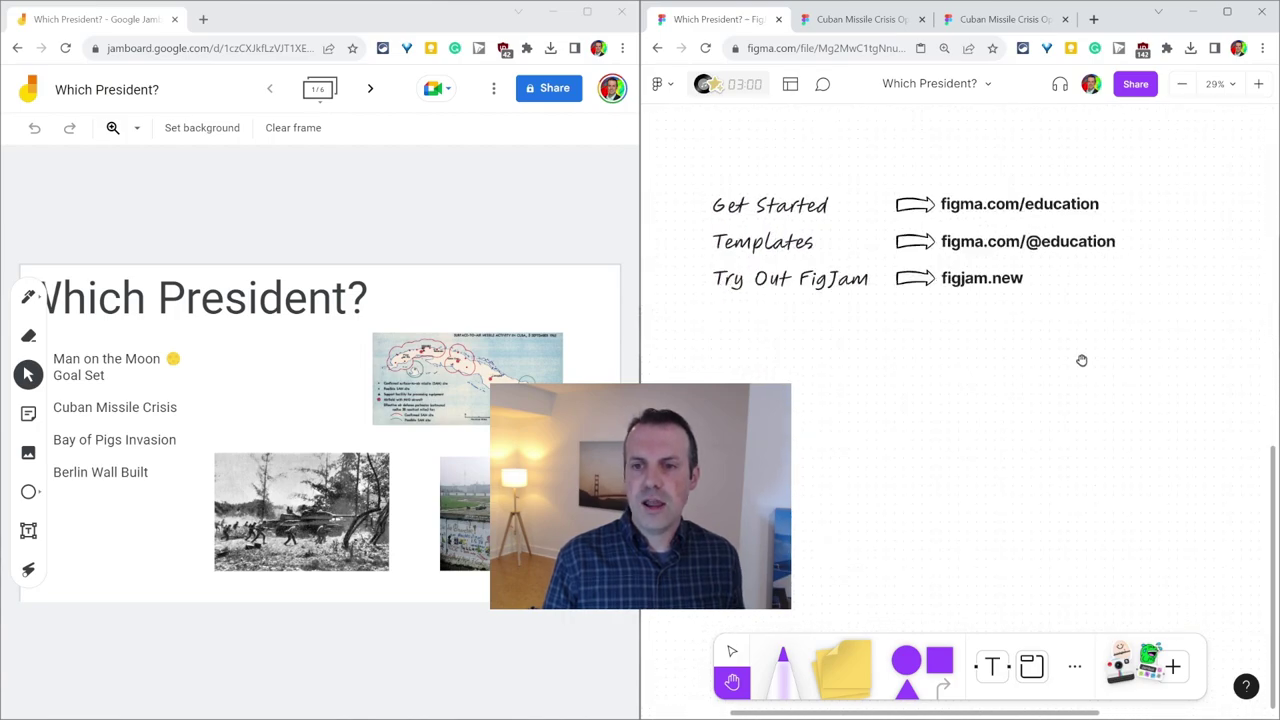